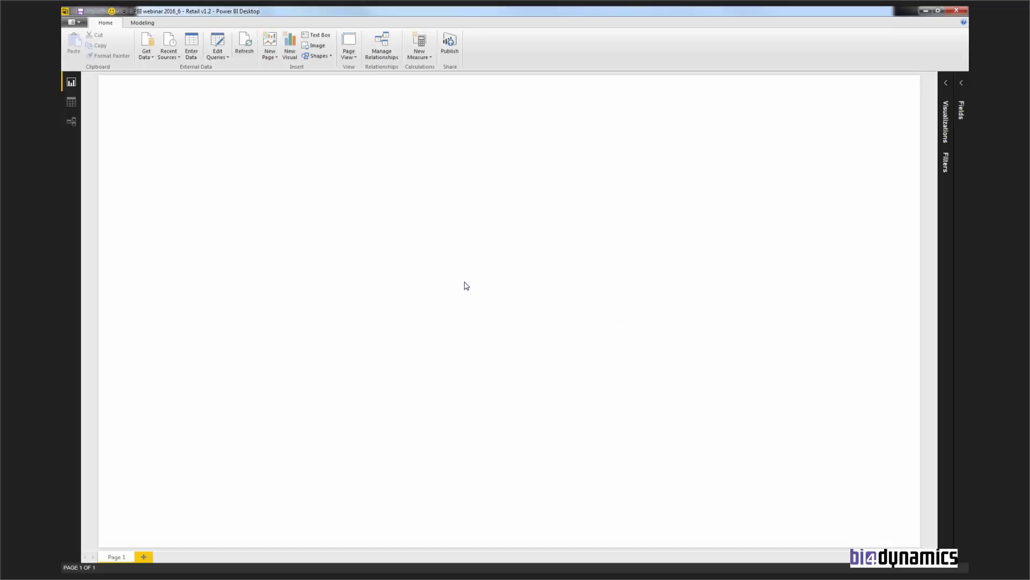
View the relationships between the model's tables and the rows of the dim Item table.
left_click(75, 119)
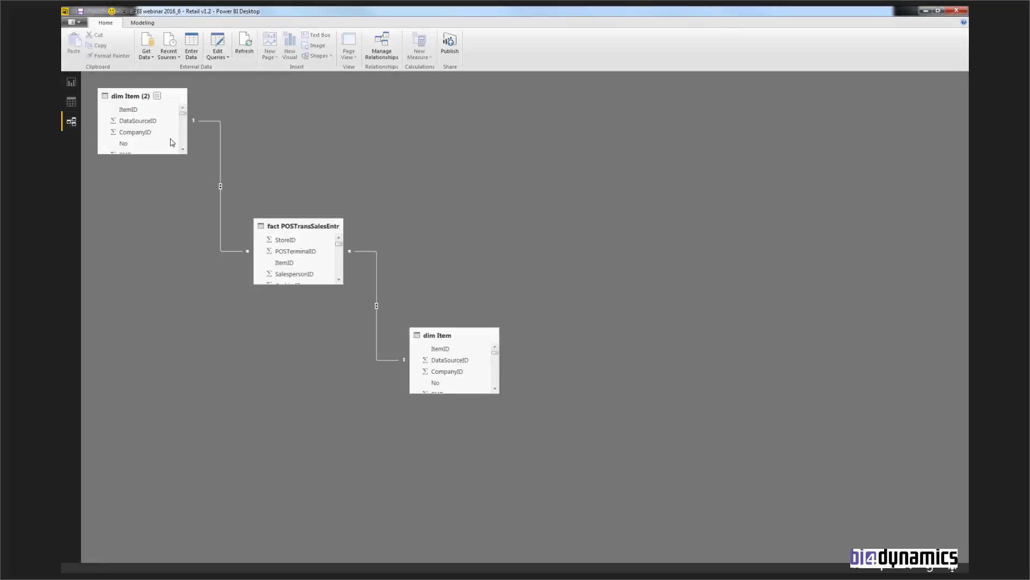
left_click(69, 107)
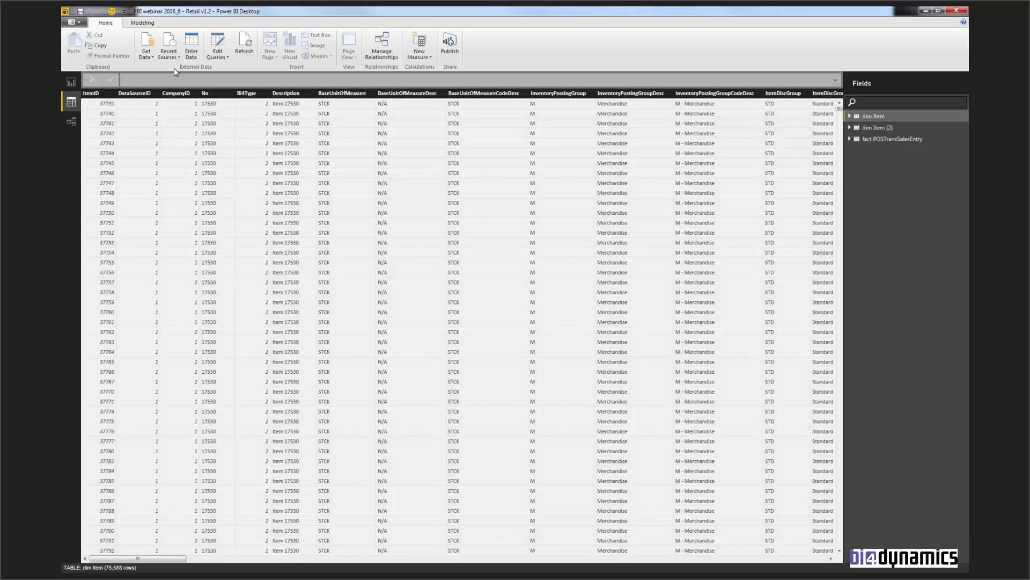
Open the Query Editor and rename the dim Item query to Item.
left_click(223, 54)
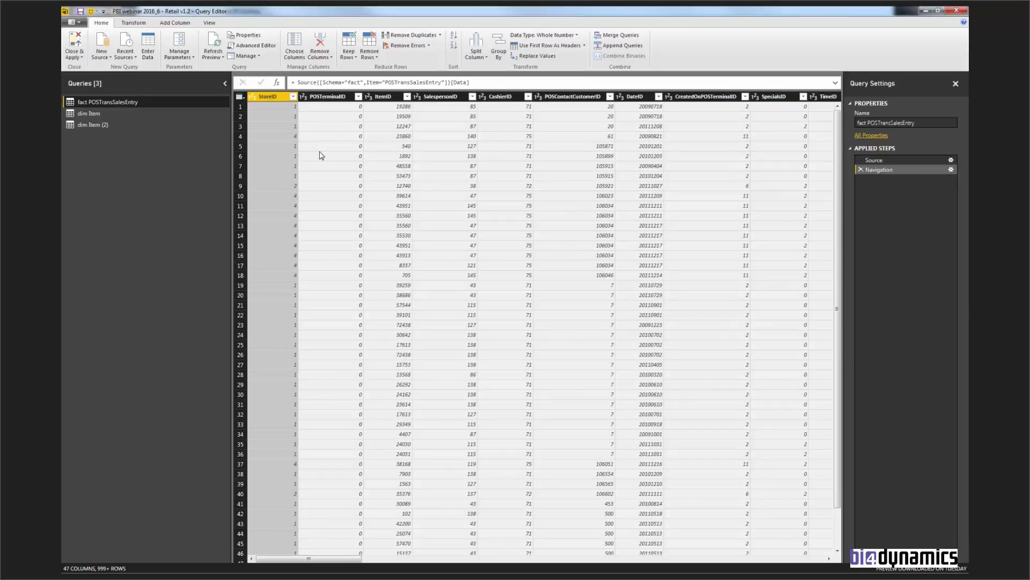
left_click(94, 114)
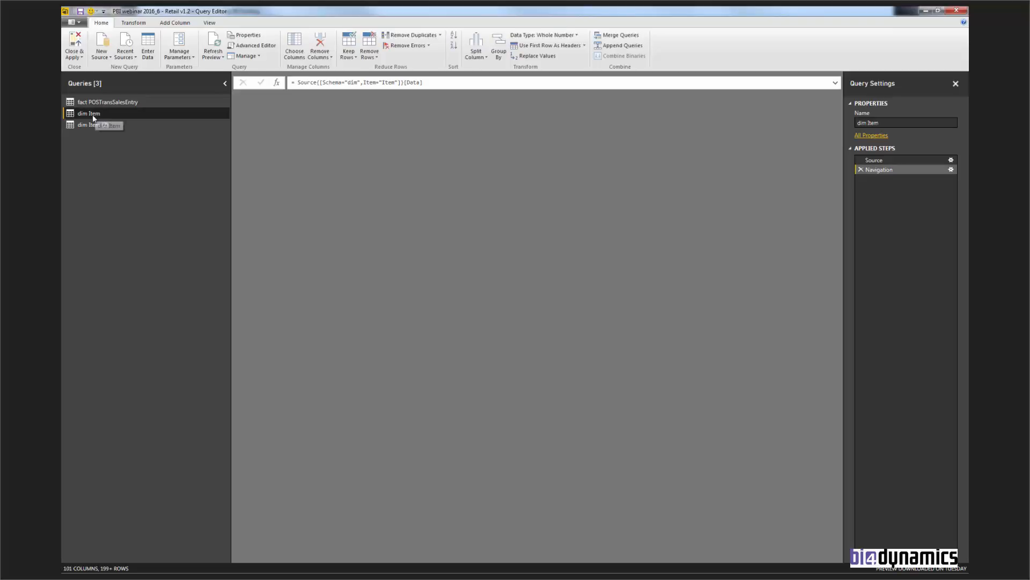
left_click(93, 114)
key("Delete")
key("Delete")
key("Delete")
key("Delete")
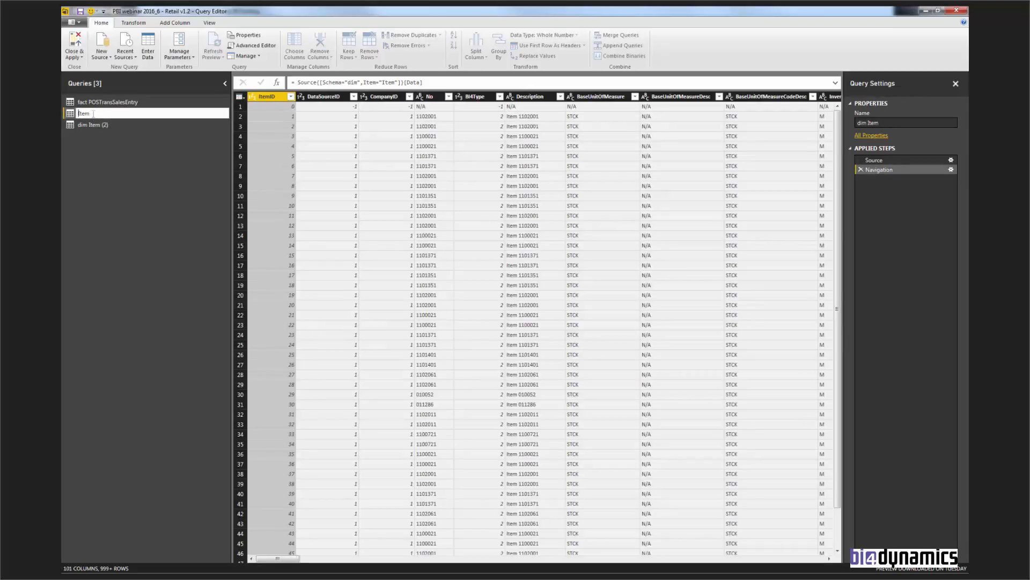
key("Return")
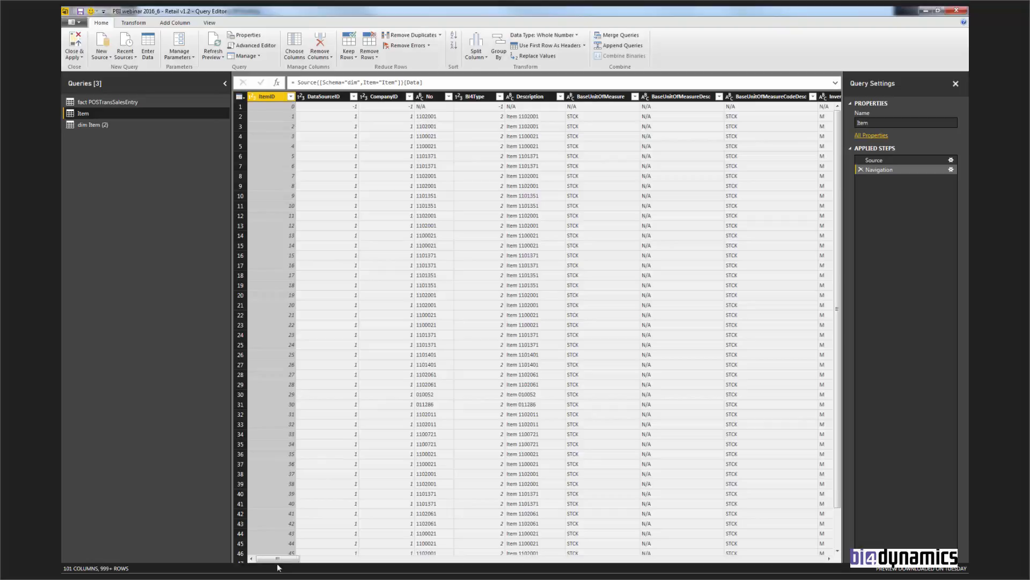
Remove all columns except ItemID from the Item query.
mouse_move(278, 559)
left_mouse_down()
mouse_move(637, 567)
mouse_move(282, 559)
left_mouse_up()
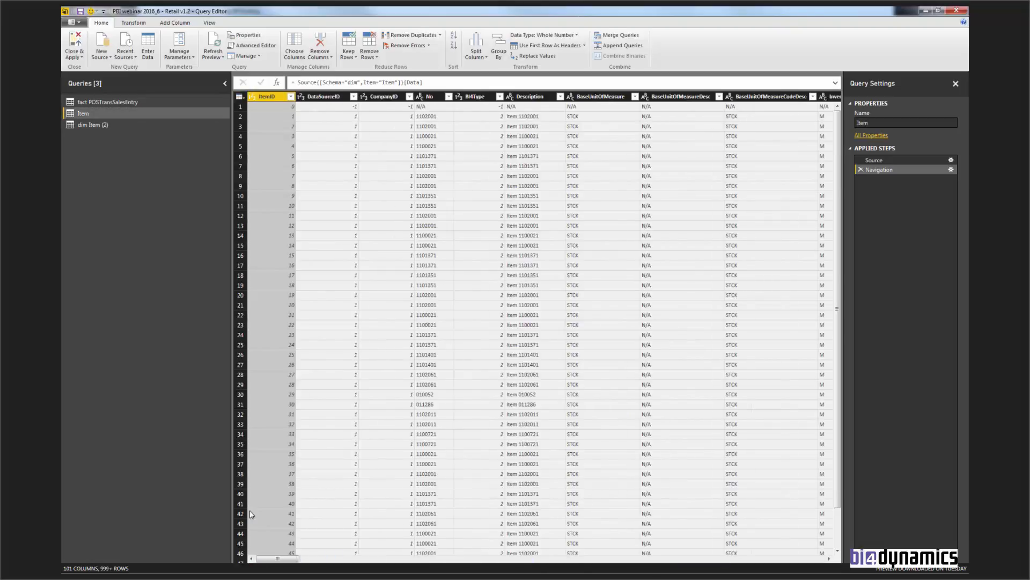
right_click(267, 97)
left_click(304, 136)
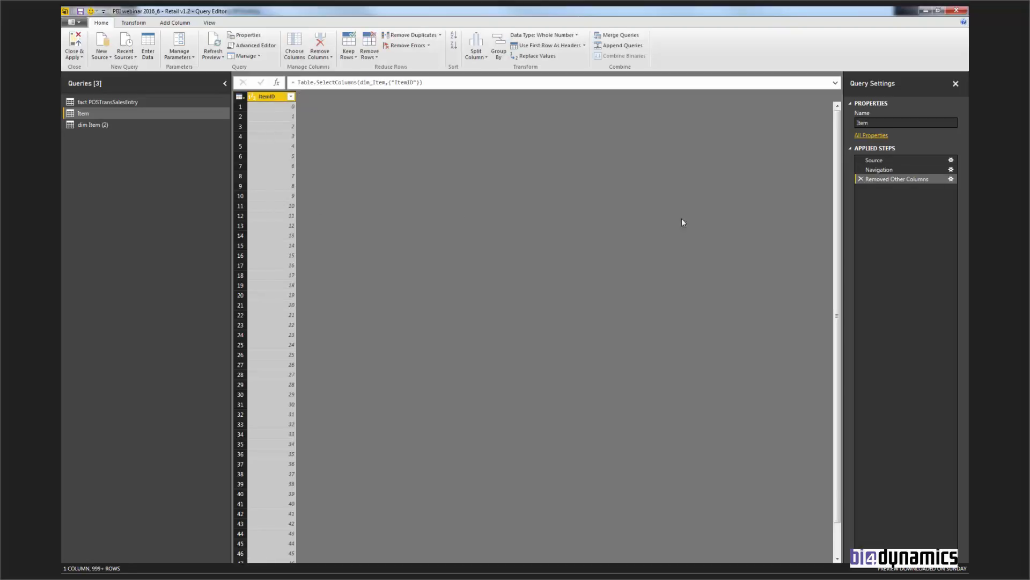
Edit the Removed Other Columns step of the Item query to also keep DivisionDesc and ItemCategoryDesc.
left_click(951, 178)
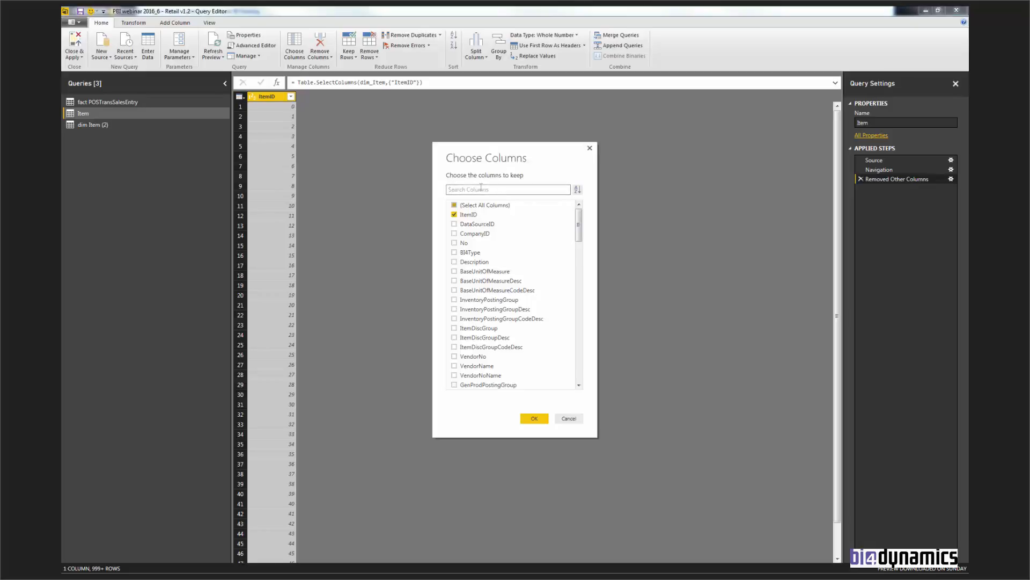
left_click(481, 189)
type("div")
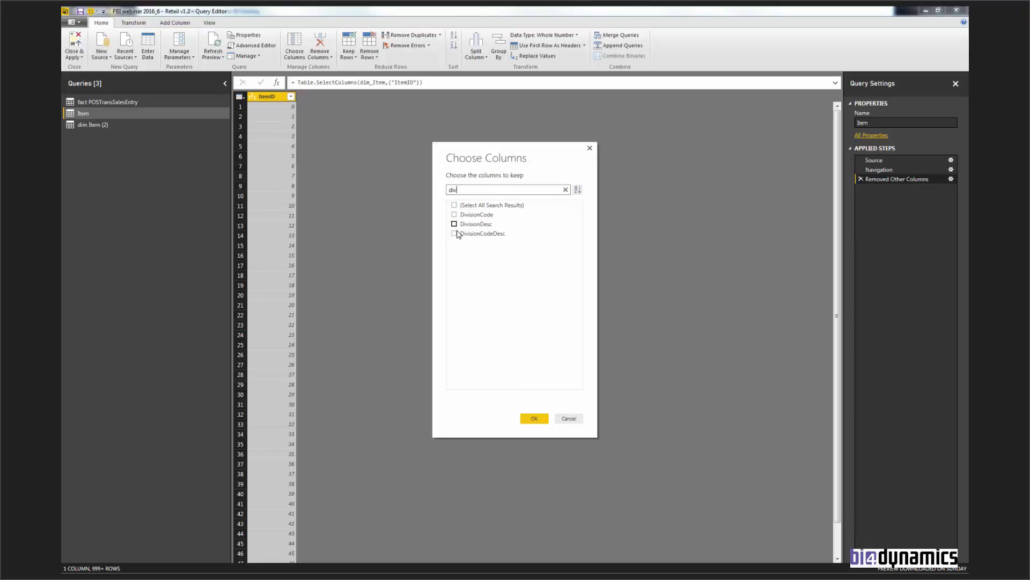
left_click(454, 224)
left_click_drag(459, 189, 445, 193)
type("categ")
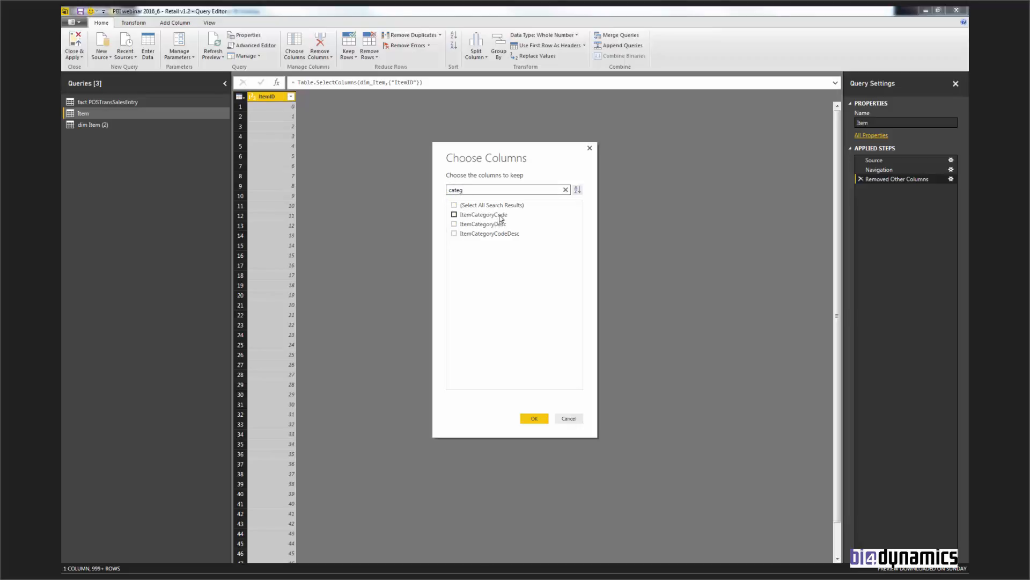
left_click(454, 224)
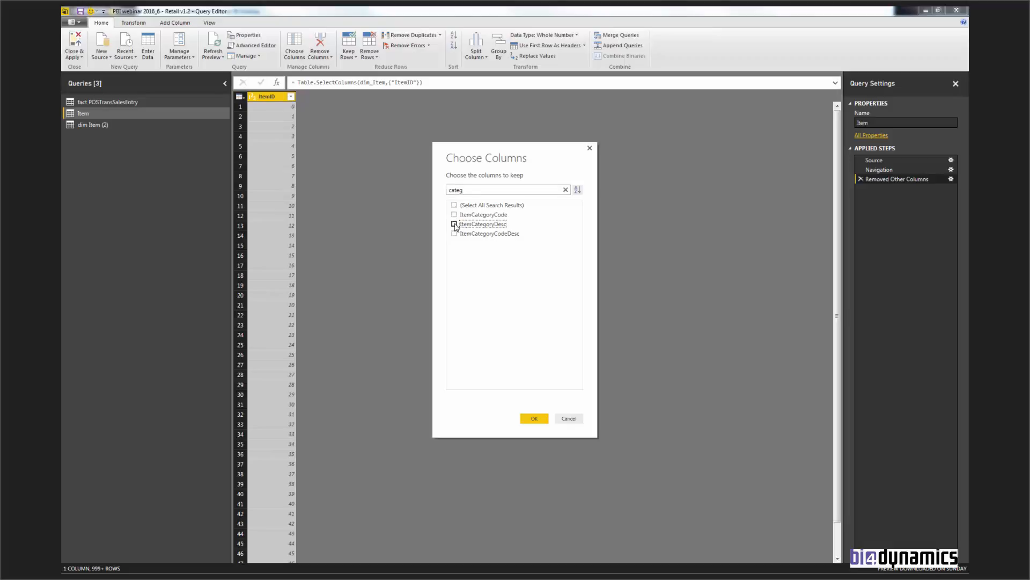
left_click_drag(463, 190, 440, 192)
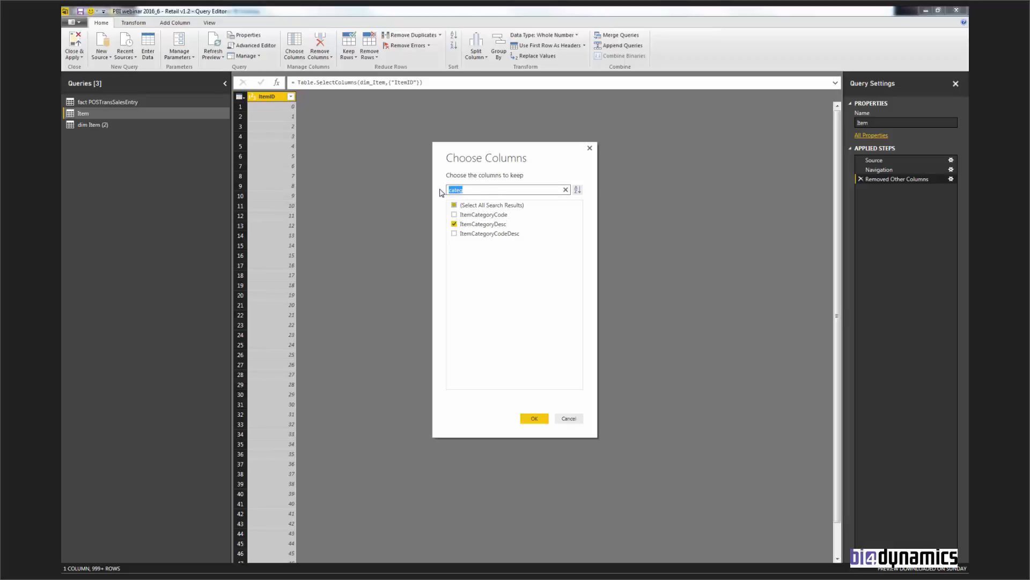
key("BackSpace")
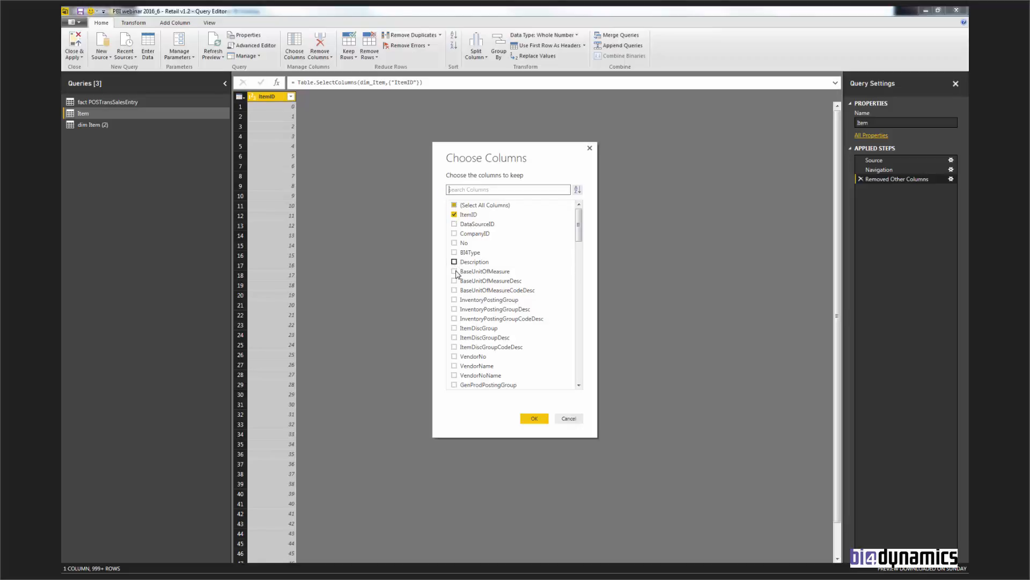
left_click(534, 418)
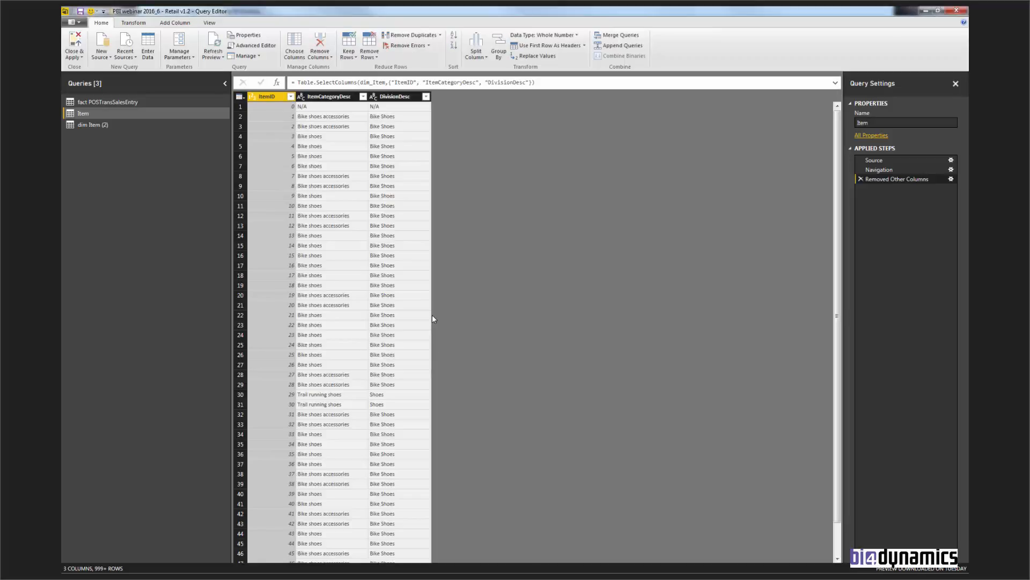
Rename the ItemCategoryDesc column of the Item query to Item Category.
double_click(329, 96)
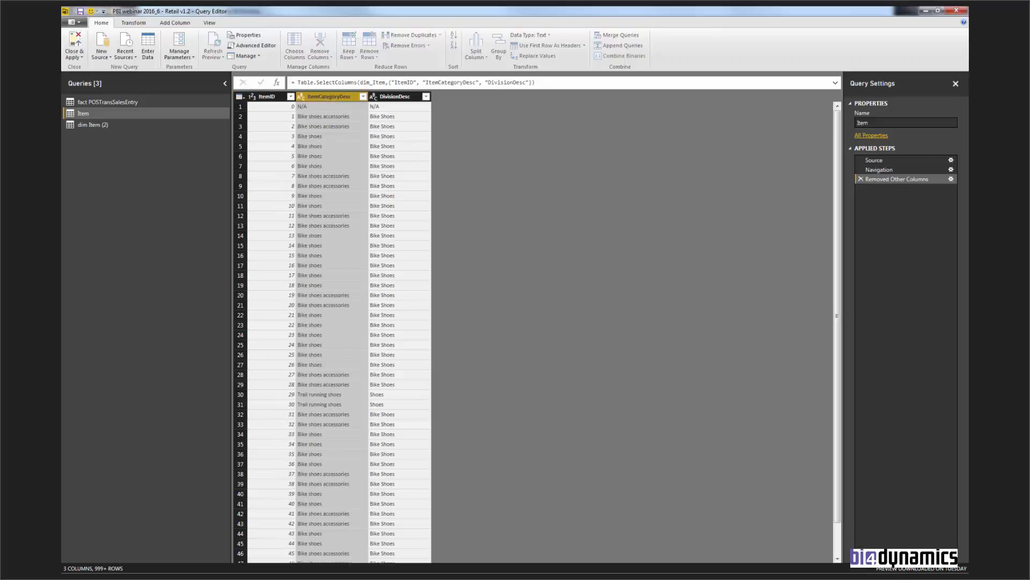
key("End")
key("BackSpace")
key("BackSpace")
key("BackSpace")
key("BackSpace")
left_click(318, 96)
key("Return")
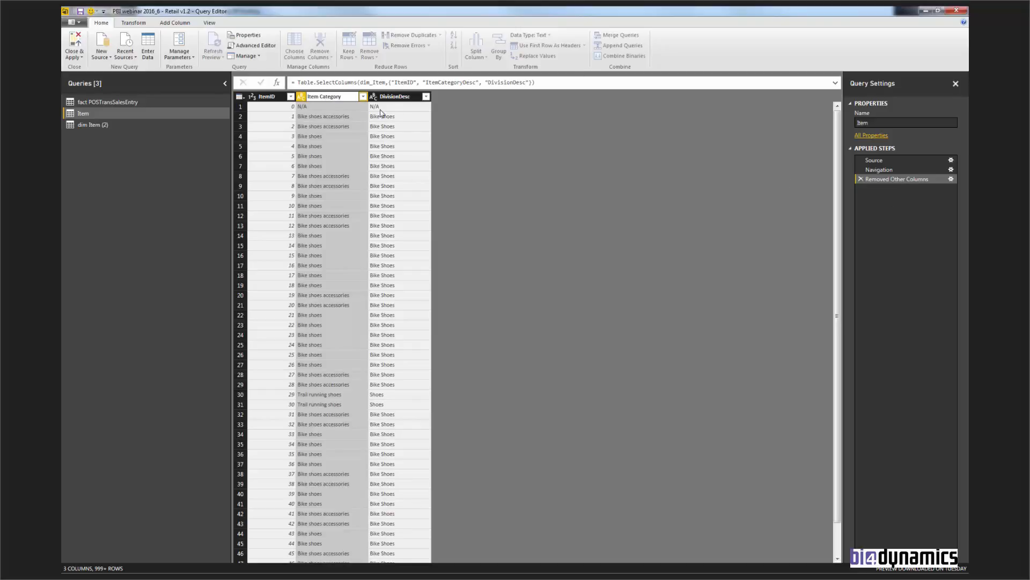
Rename the DivisionDesc column of the Item query to Division.
double_click(395, 99)
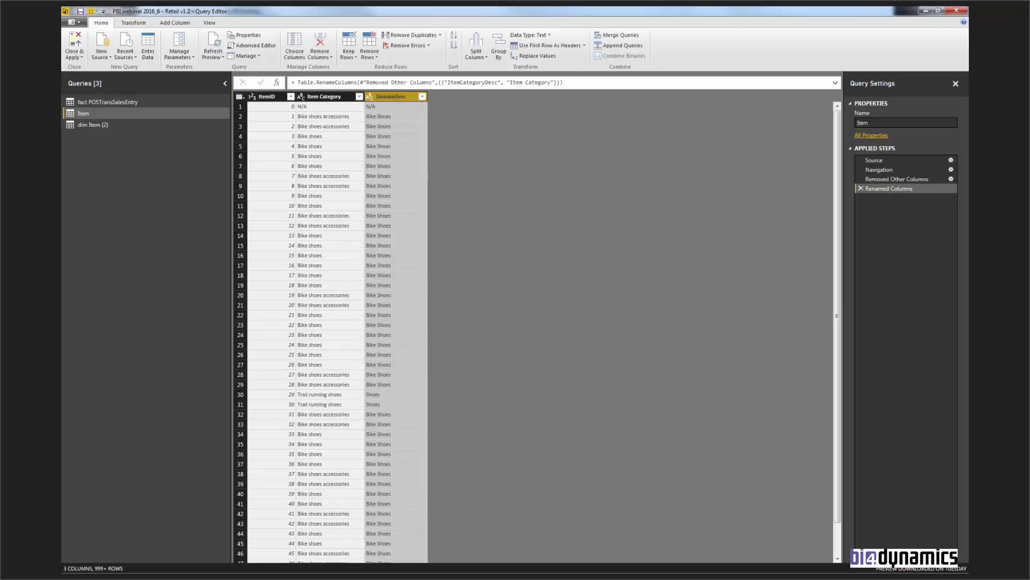
key("End")
key("BackSpace")
key("BackSpace")
key("BackSpace")
key("BackSpace")
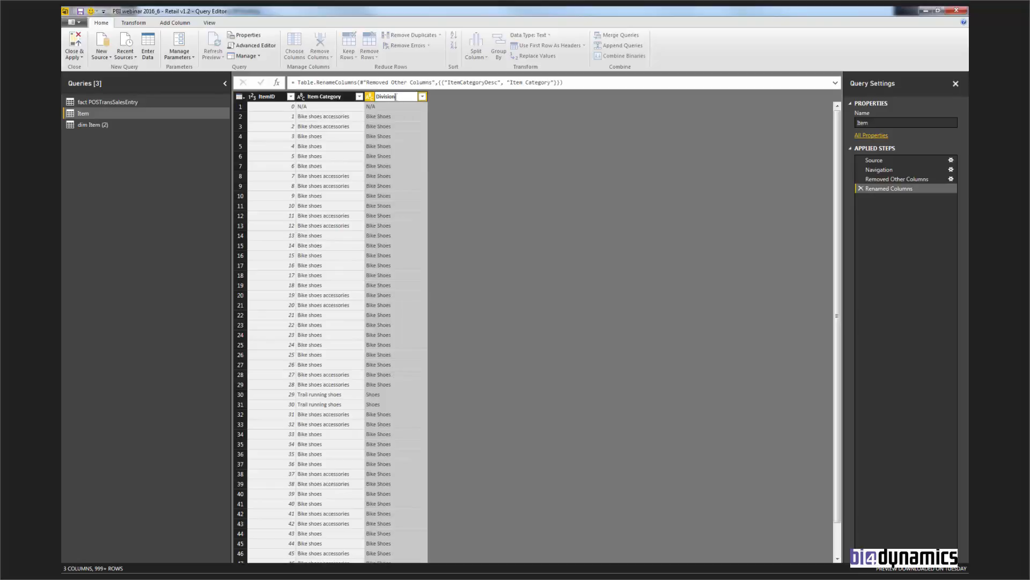
key("Return")
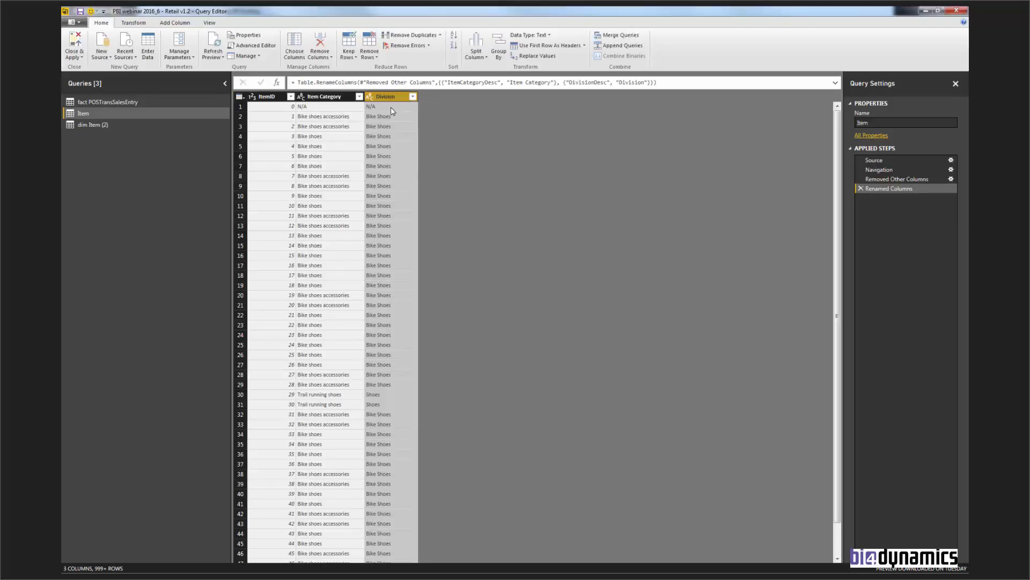
Rename the dim Item (2) query to Item (filtered).
left_click(89, 125)
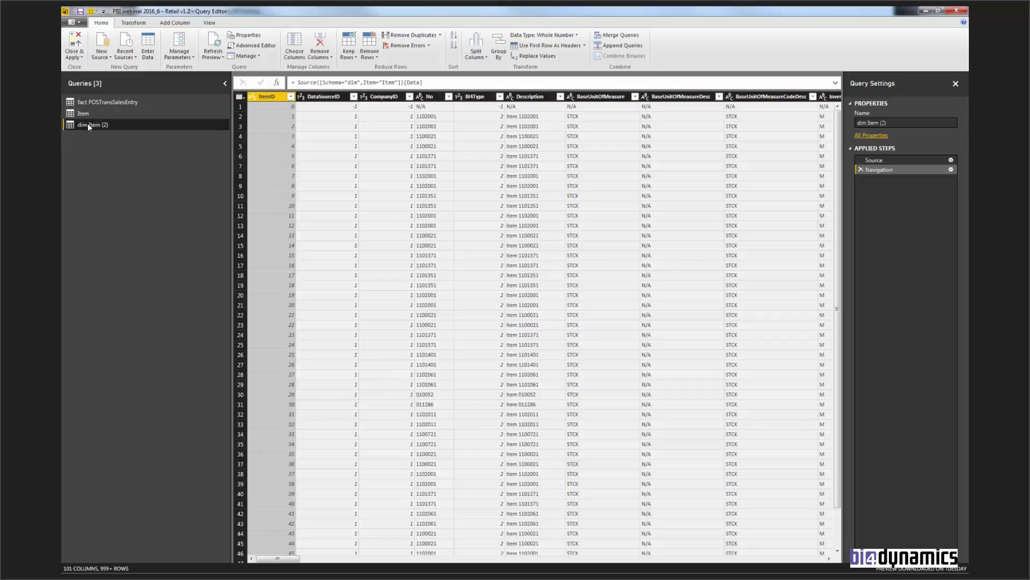
double_click(88, 124)
key("Home")
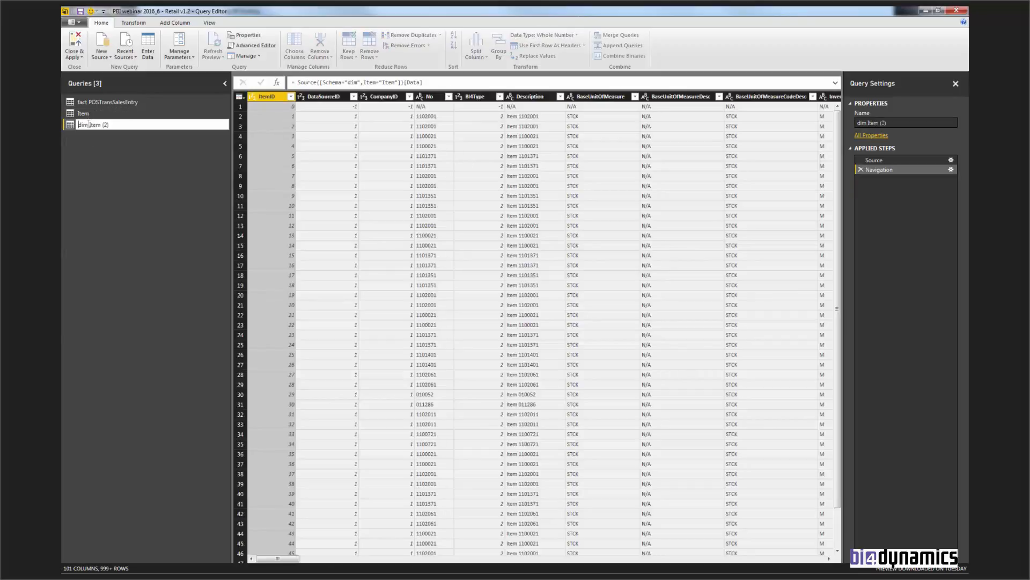
key("Delete")
key("Delete")
key("Delete")
key("Delete")
key("BackSpace")
type("filtered)")
key("Return")
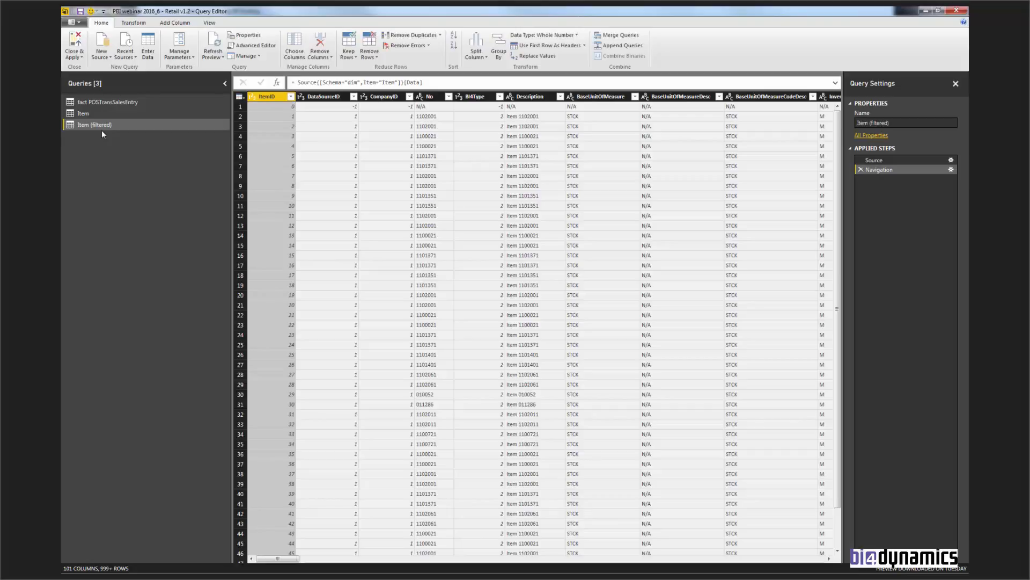
Reduce the Item (filtered) query to the ItemID, DivisionDesc and ItemCategoryDesc columns.
right_click(261, 97)
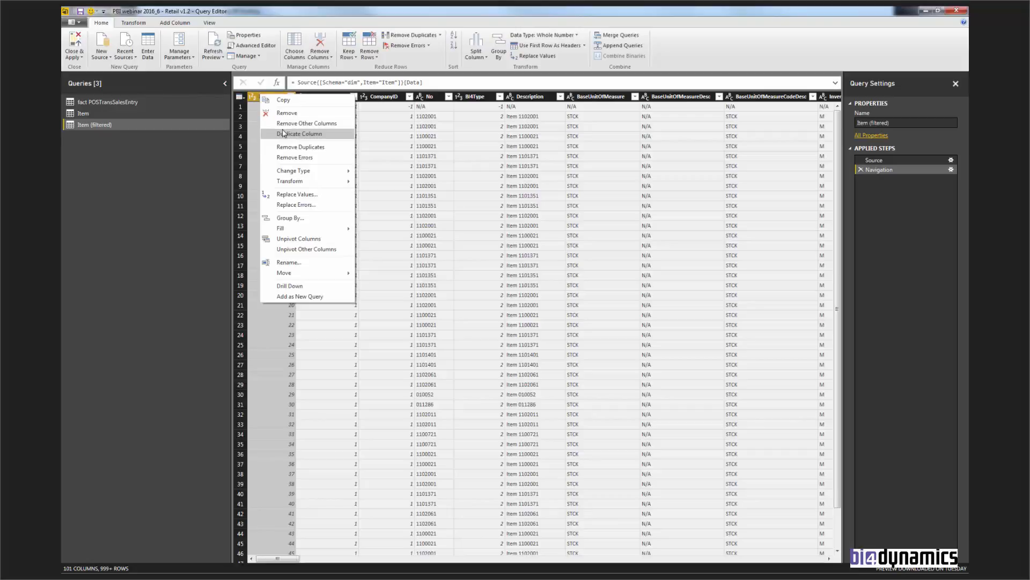
left_click(284, 125)
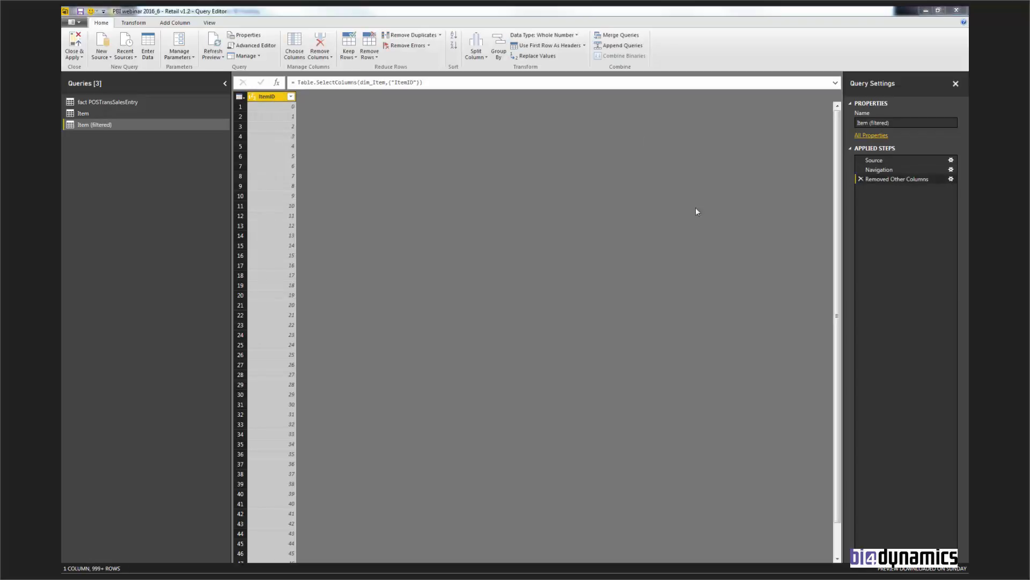
left_click(487, 190)
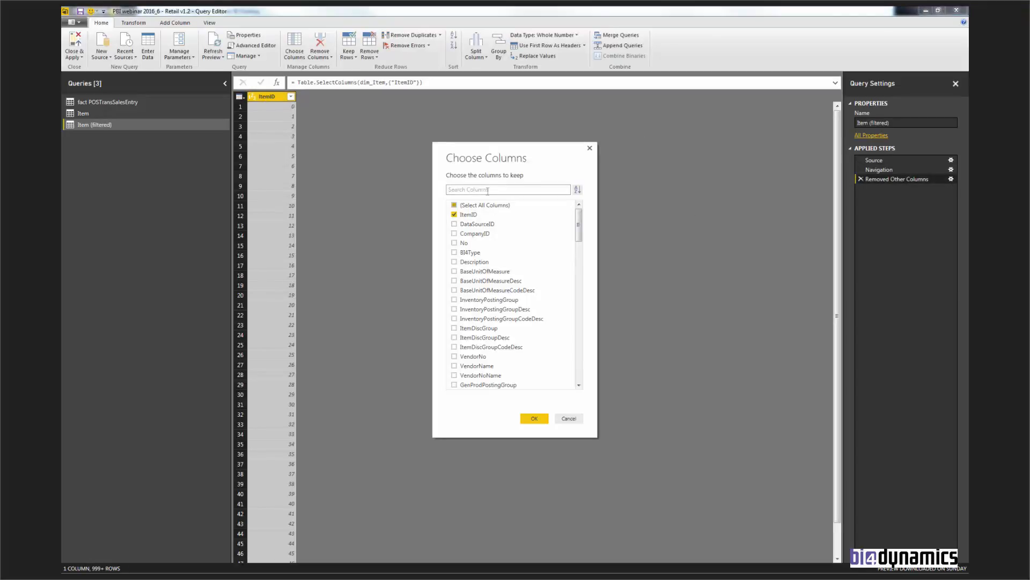
type("div")
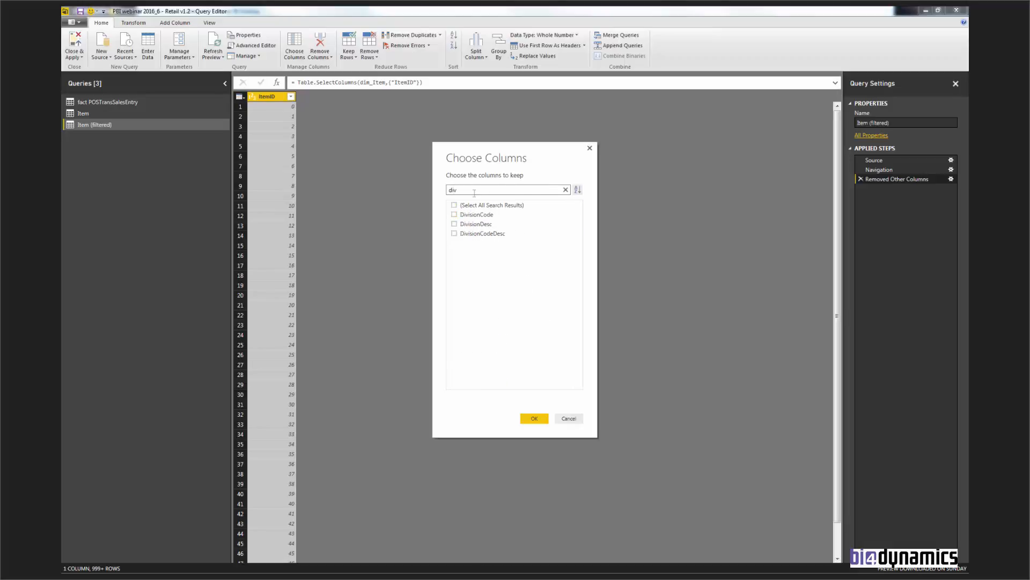
left_click(454, 224)
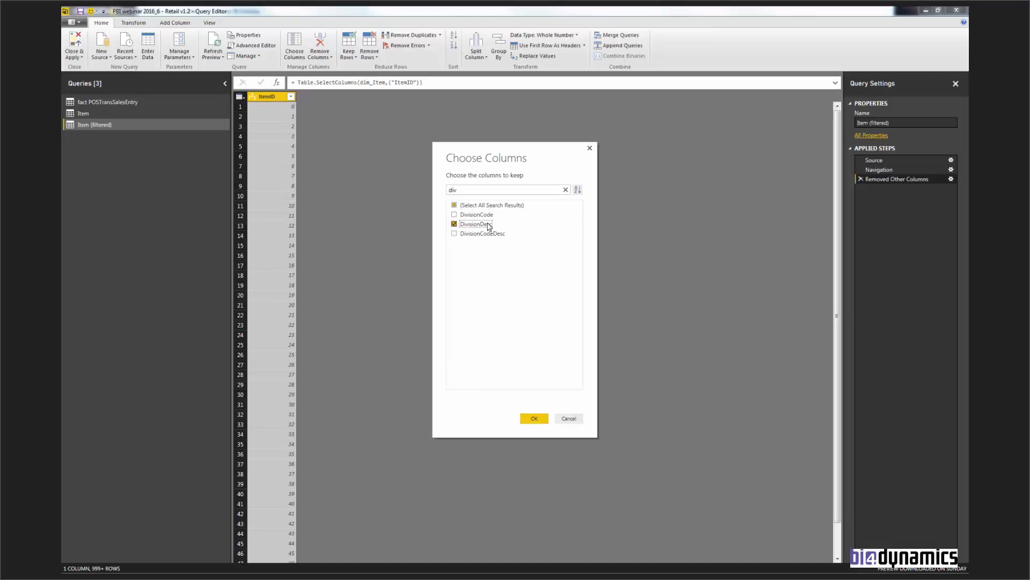
left_click_drag(462, 190, 435, 190)
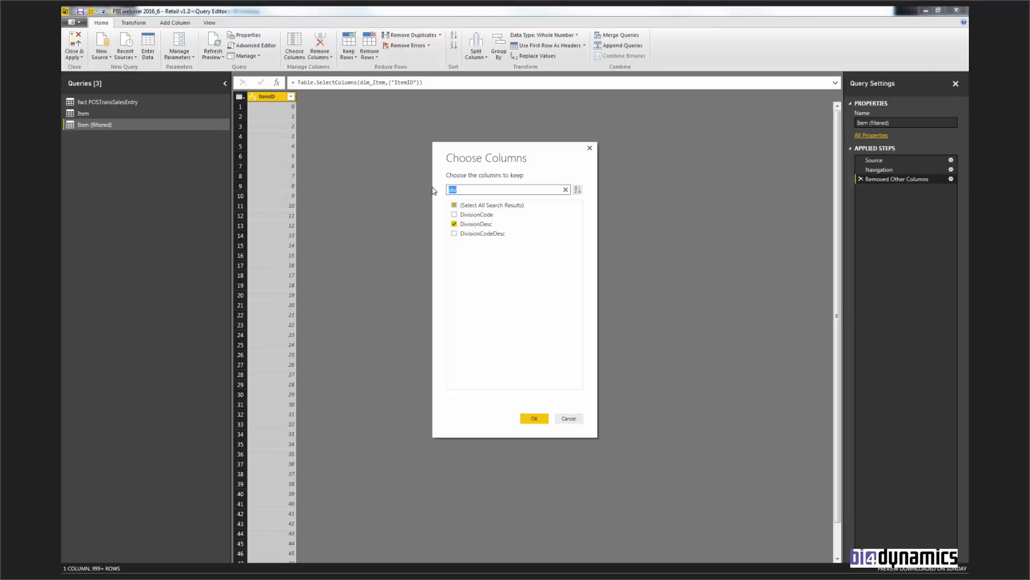
type("cate")
left_click(454, 224)
left_click(534, 418)
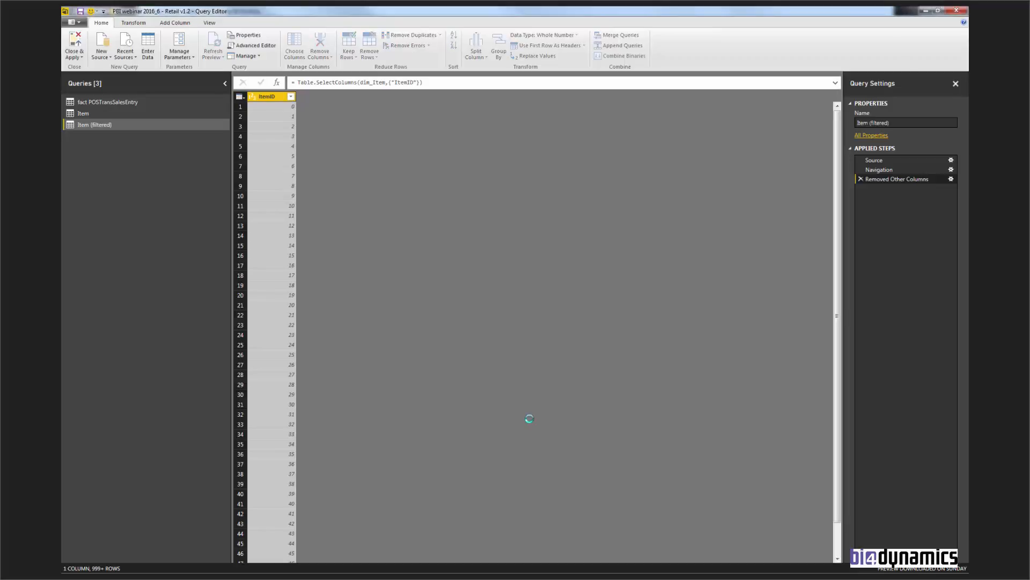
Rename the DivisionDesc column of the Item (filtered) query to Division (filtered).
left_click(333, 96)
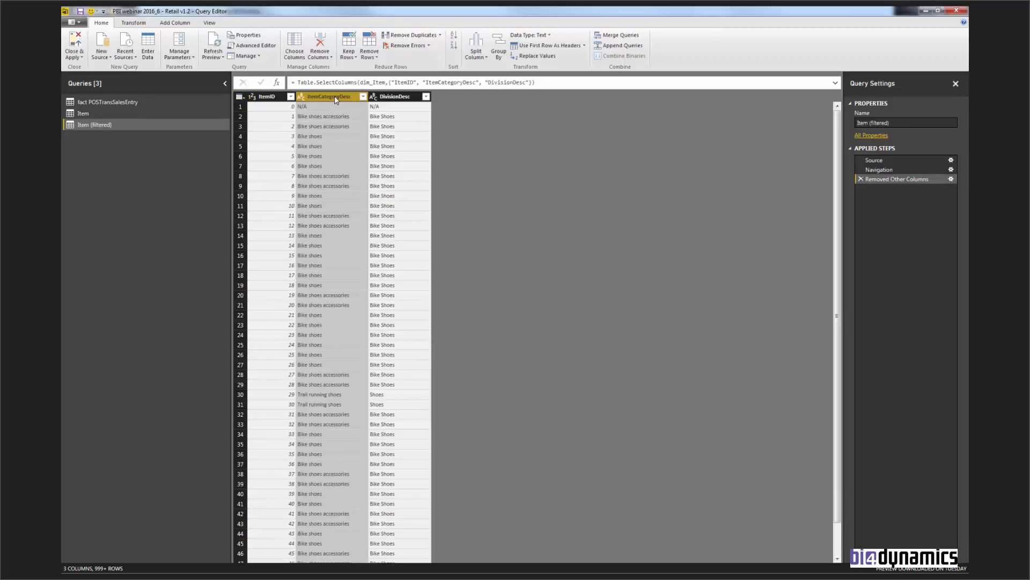
double_click(409, 97)
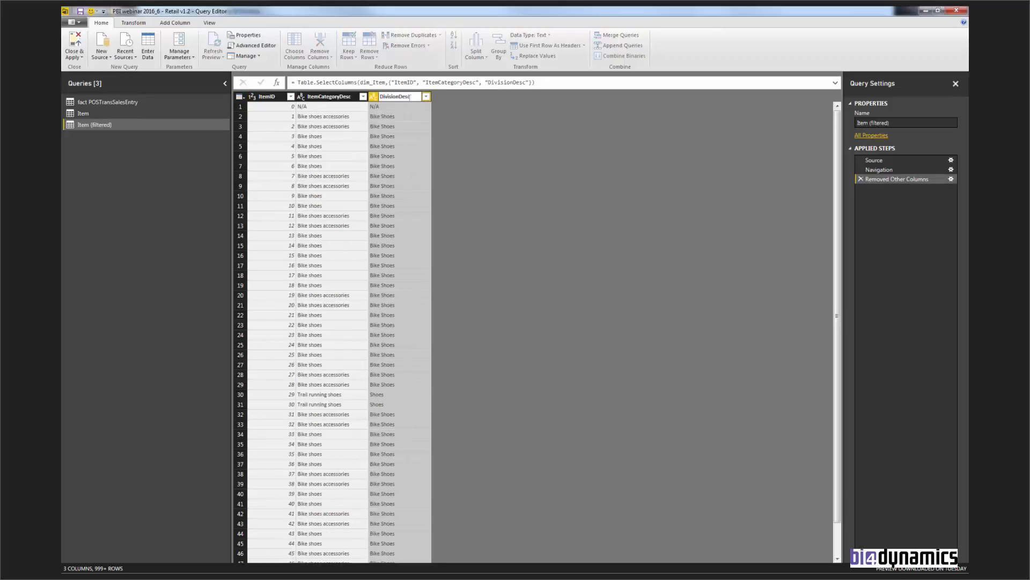
left_click_drag(411, 97, 400, 97)
type("(filtered)")
key("Return")
Rename the ItemCategoryDesc column of the Item (filtered) query to Item Category (filtered).
left_click(333, 99)
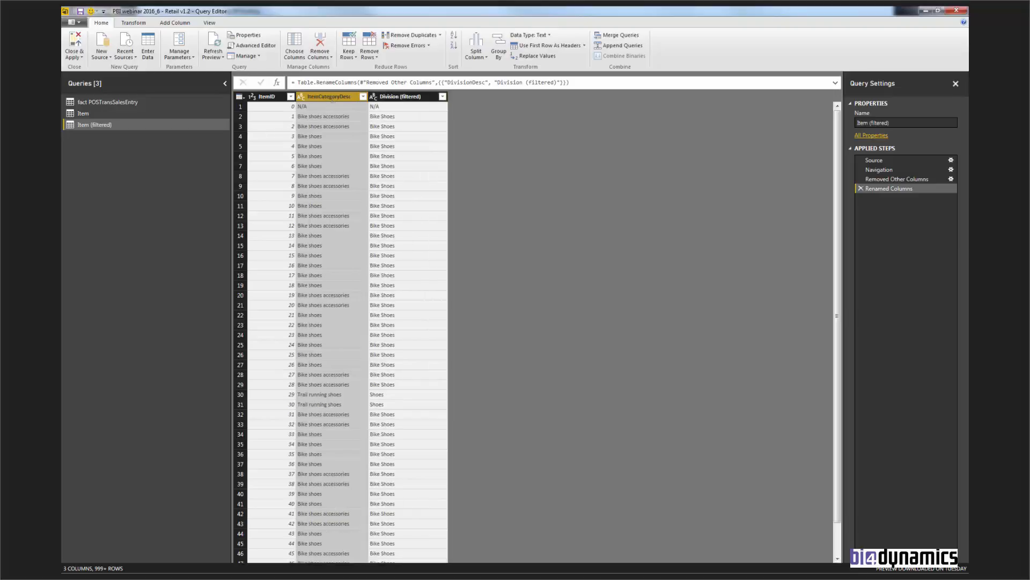
double_click(333, 99)
left_click(318, 97)
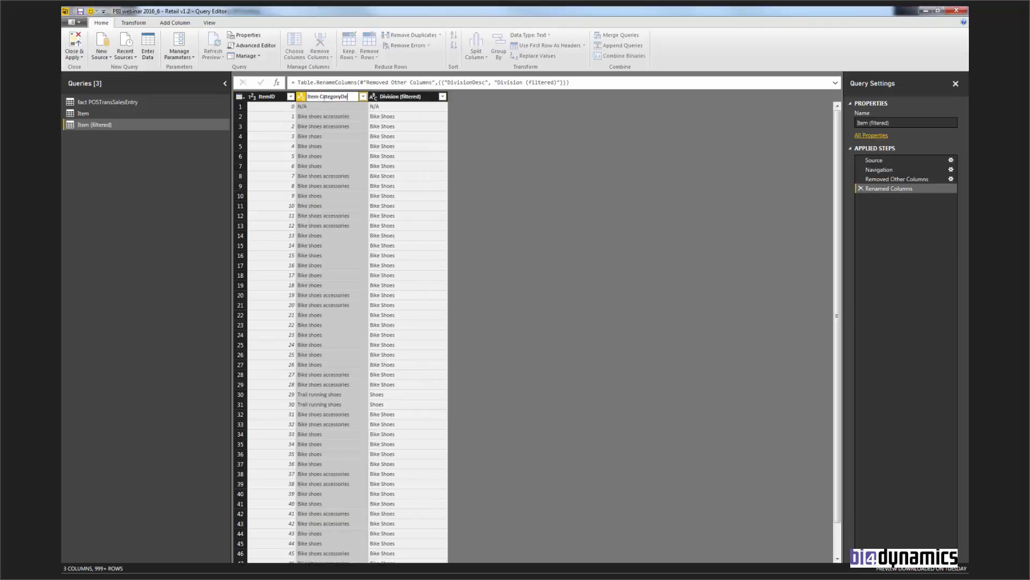
key("BackSpace")
key("BackSpace")
key("BackSpace")
key("BackSpace")
type("(filtered)")
key("Return")
Rename the ItemID column of the Item (filtered) query to ItemID (filtered).
left_click(267, 97)
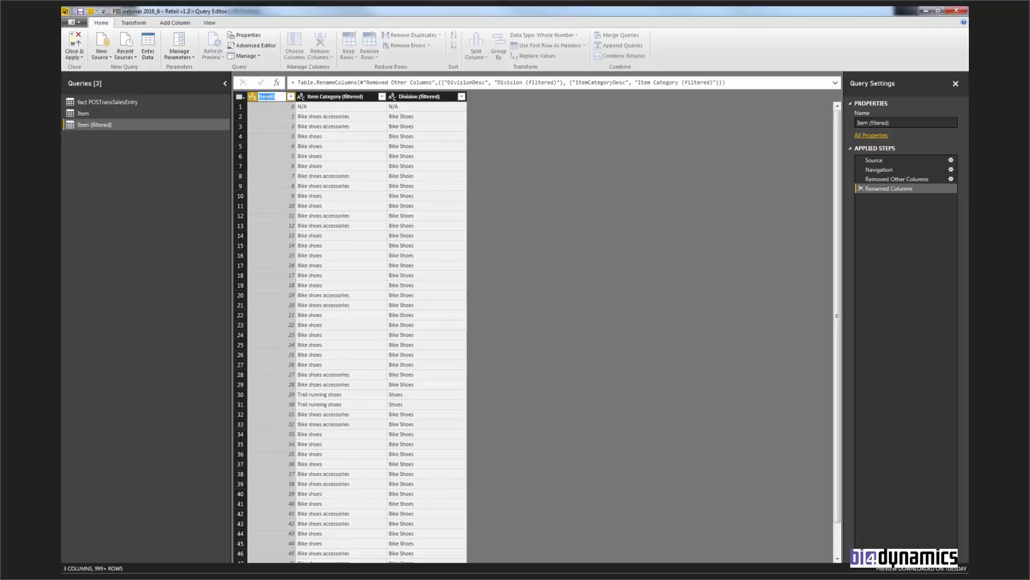
double_click(267, 98)
type("(filtred)")
key("Return")
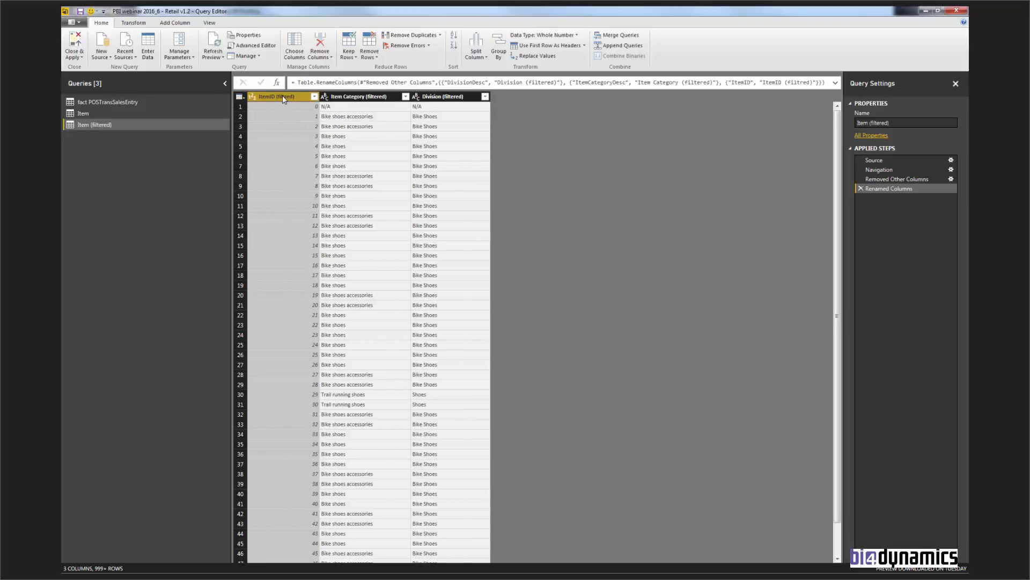
double_click(284, 96)
left_click(294, 97)
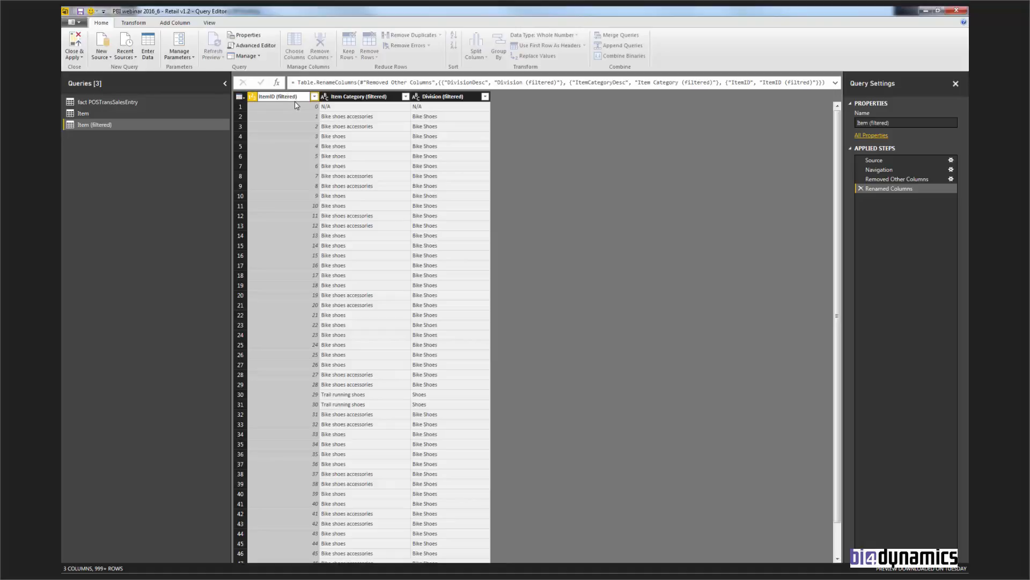
key("Return")
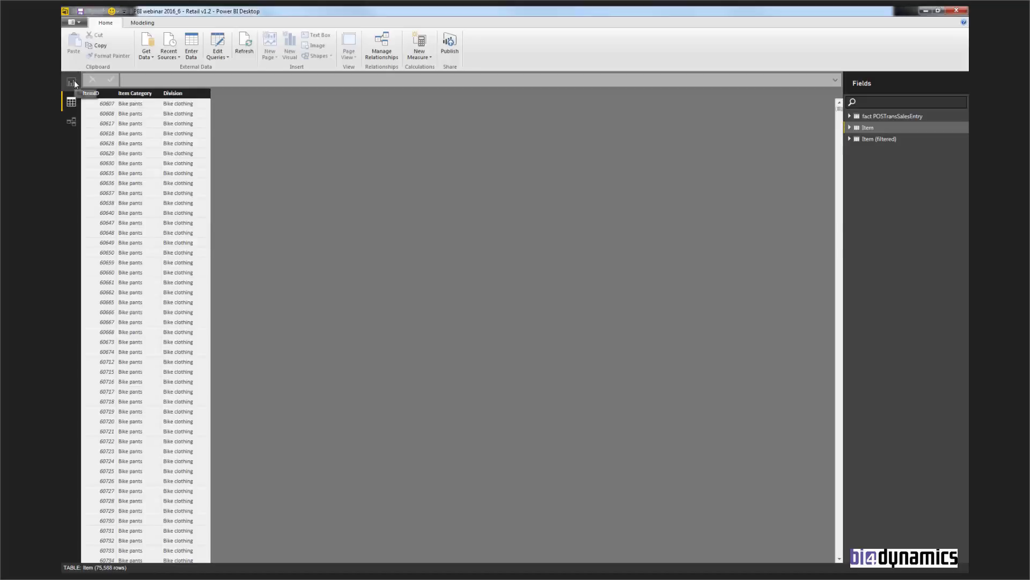
In the report view, create the measure All Receipts = DISTINCTCOUNT('POS Sales'[POSReceiptID]) in the fact POSTransSalesEntry table.
left_click(74, 81)
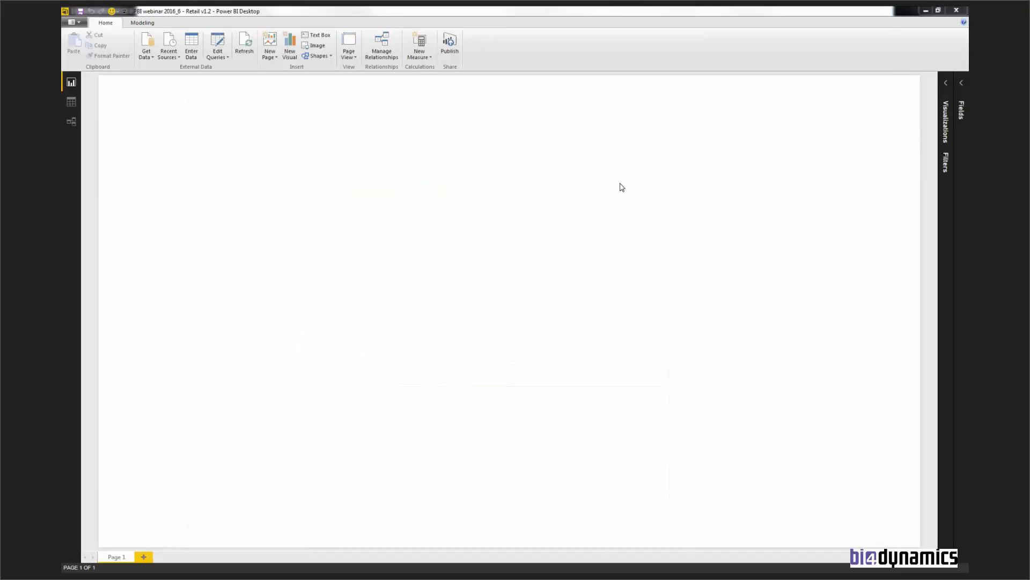
left_click(960, 82)
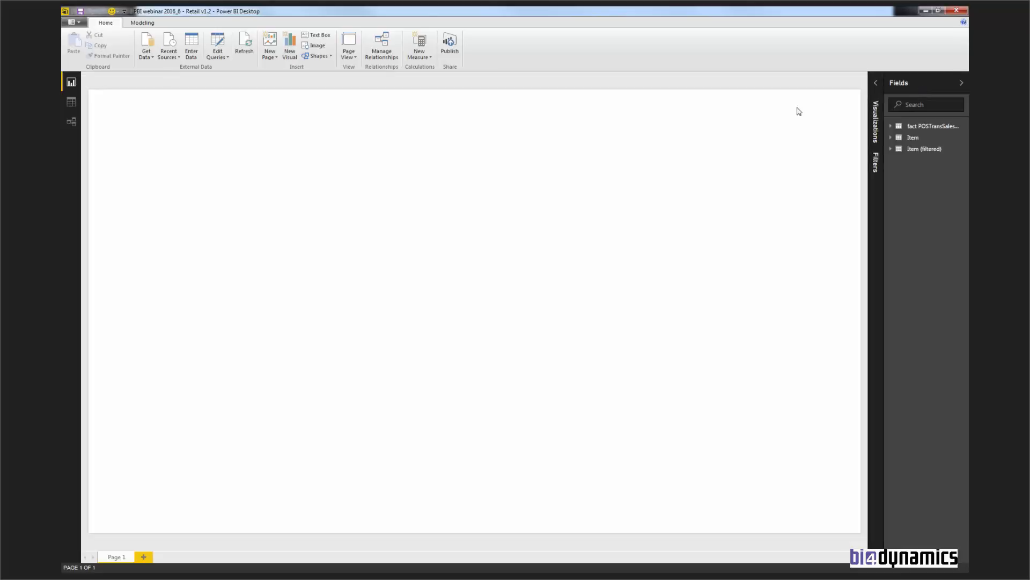
left_click(123, 56)
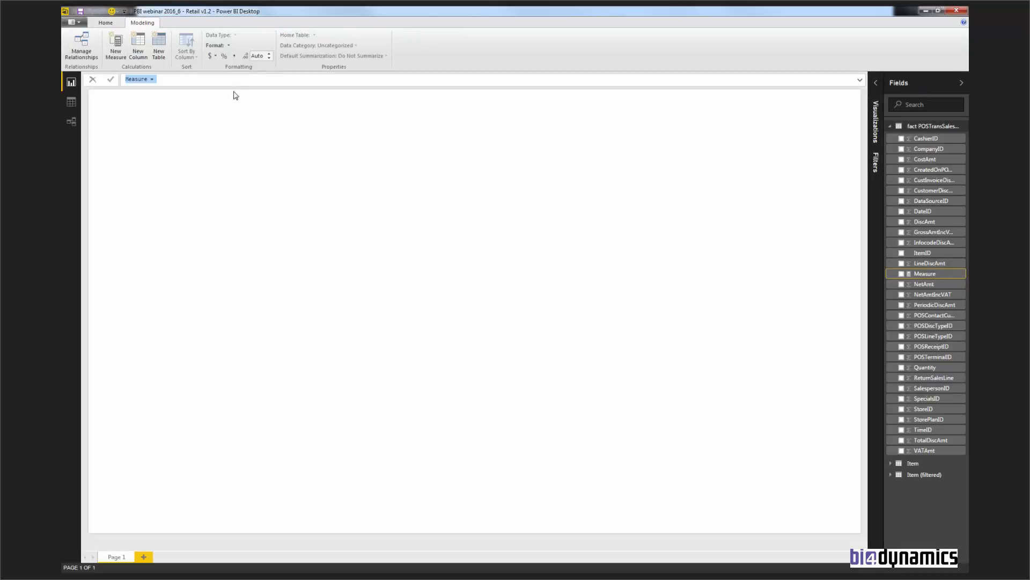
type("All Receipts = DISTINCTCOUNT('POS Sales'[POSReceiptID])")
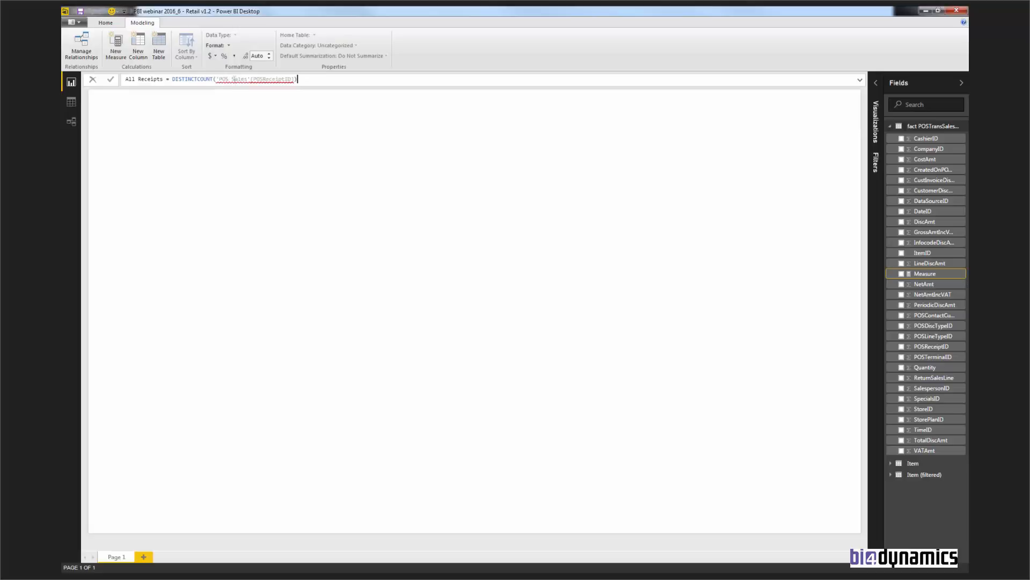
Rename the fact POSTransSalesEntry table to POS Sales.
double_click(916, 126)
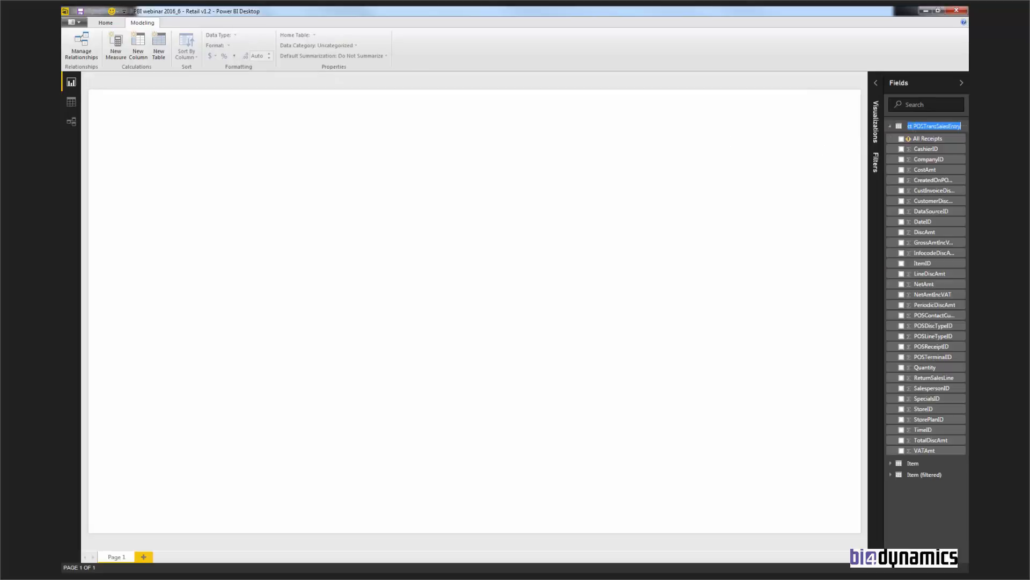
key("Home")
key("Delete")
key("Delete")
key("Delete")
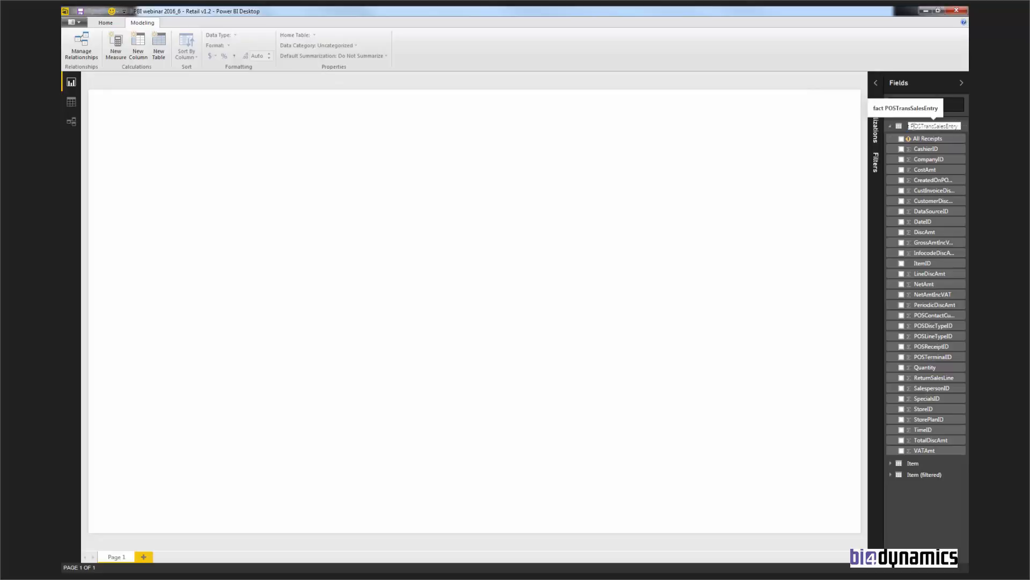
key("Delete")
key("Delete")
key("BackSpace")
key("BackSpace")
key("BackSpace")
key("BackSpace")
key("BackSpace")
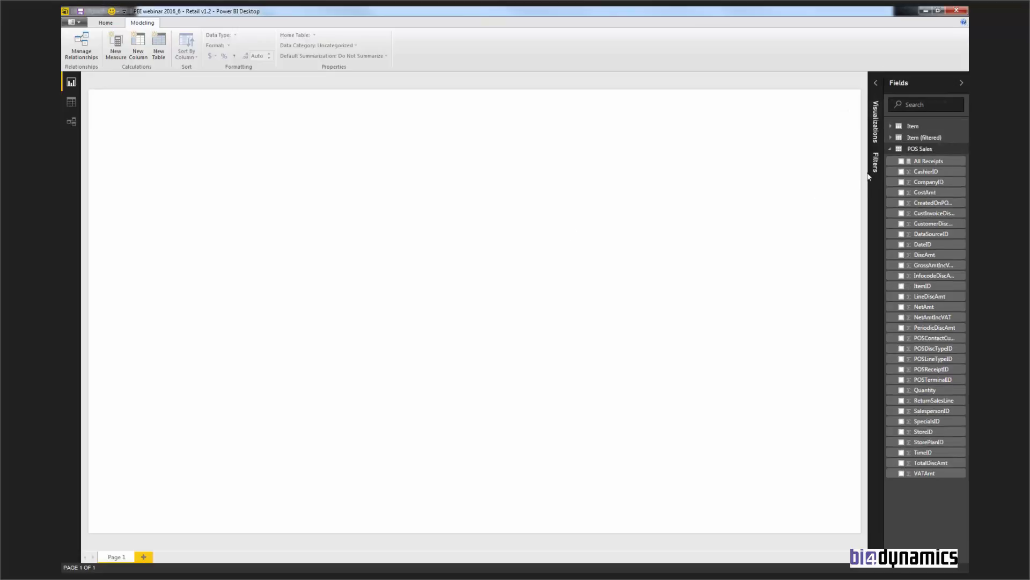
Insert a table visual on Page 1 and add the All Receipts measure to it.
left_click(907, 105)
type("all")
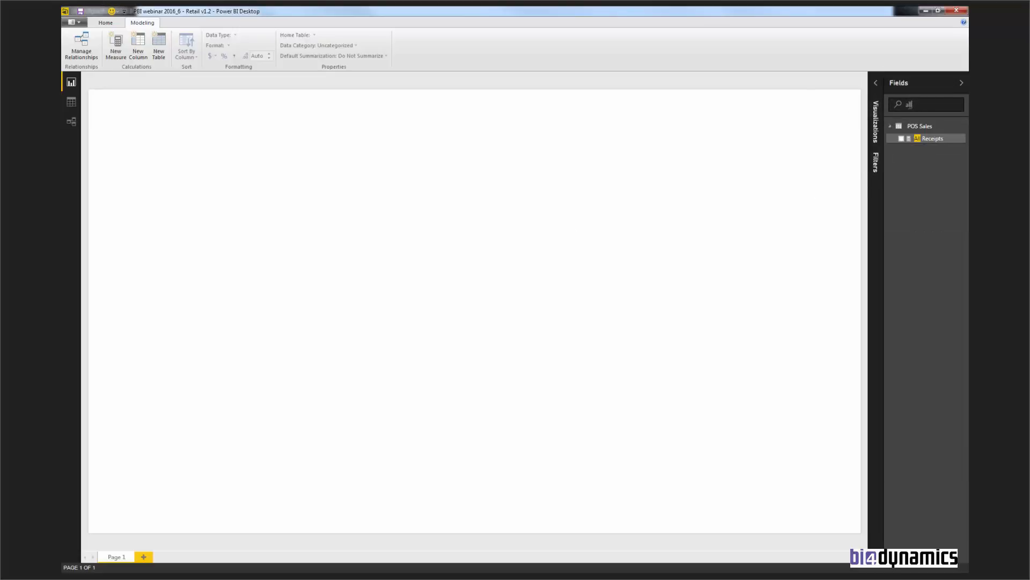
left_click(934, 141)
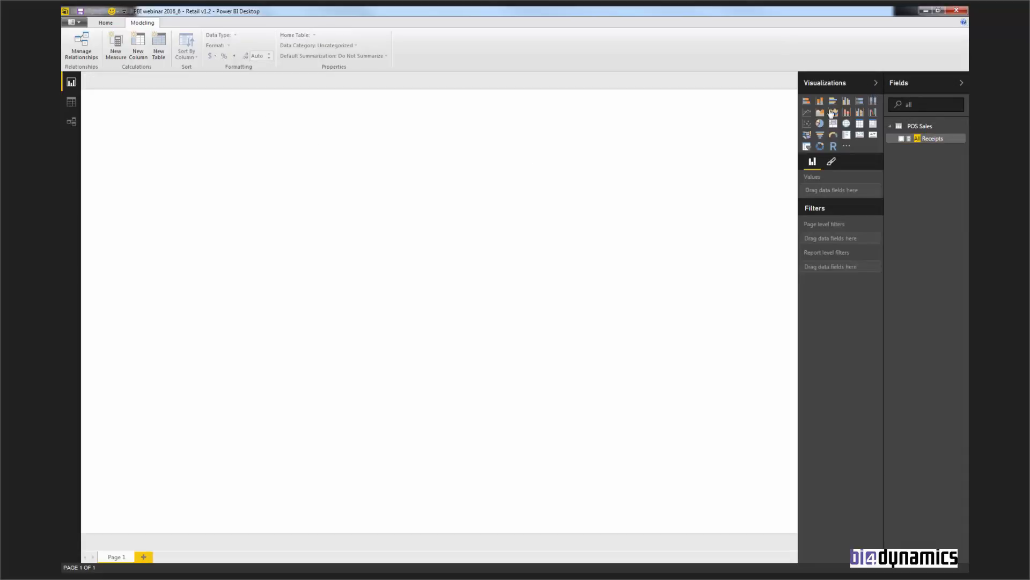
left_click(876, 83)
left_click(859, 125)
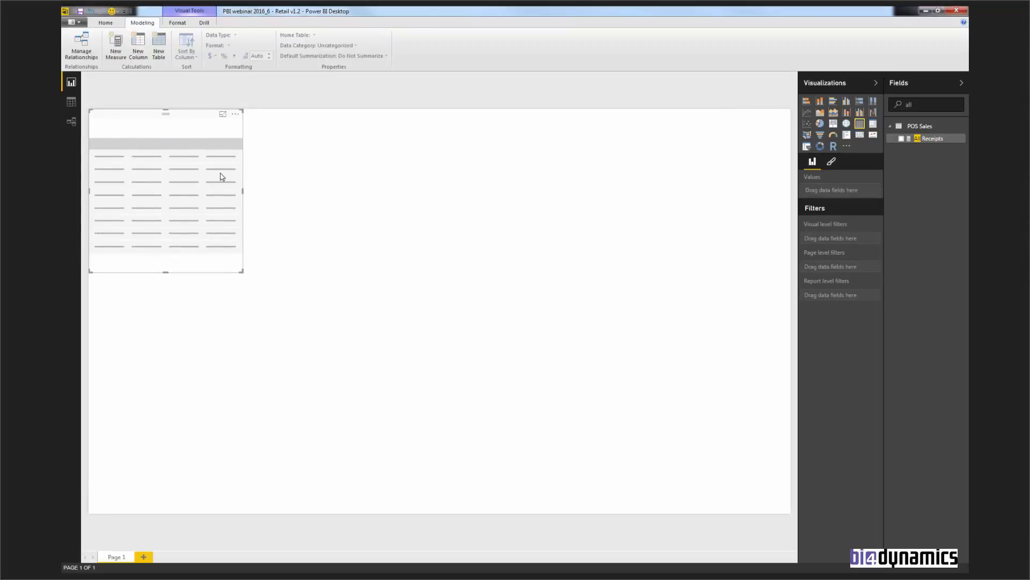
left_click(901, 138)
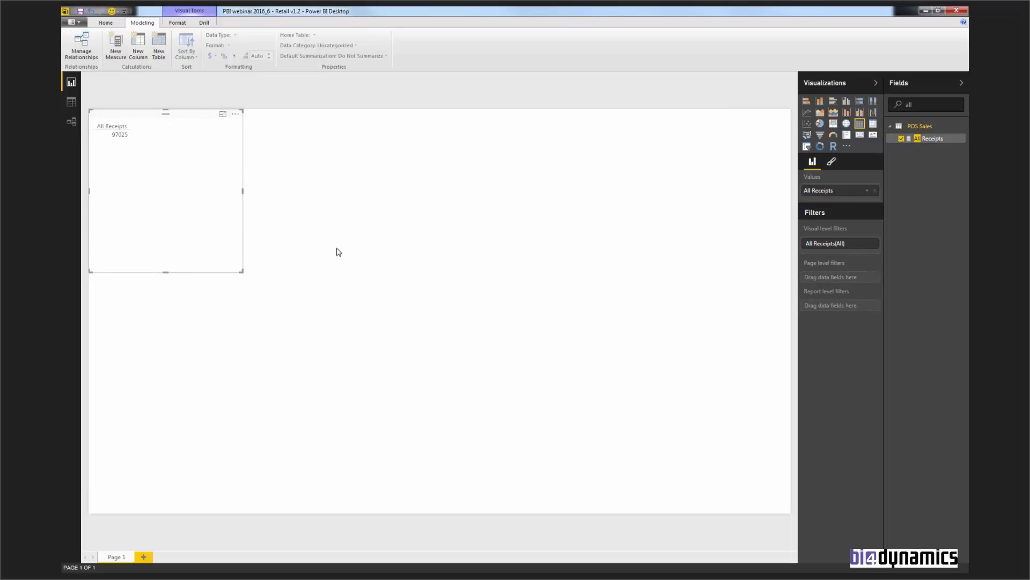
Add the Division field of the Item table to the table visual, ahead of All Receipts.
double_click(891, 104)
type("fiv")
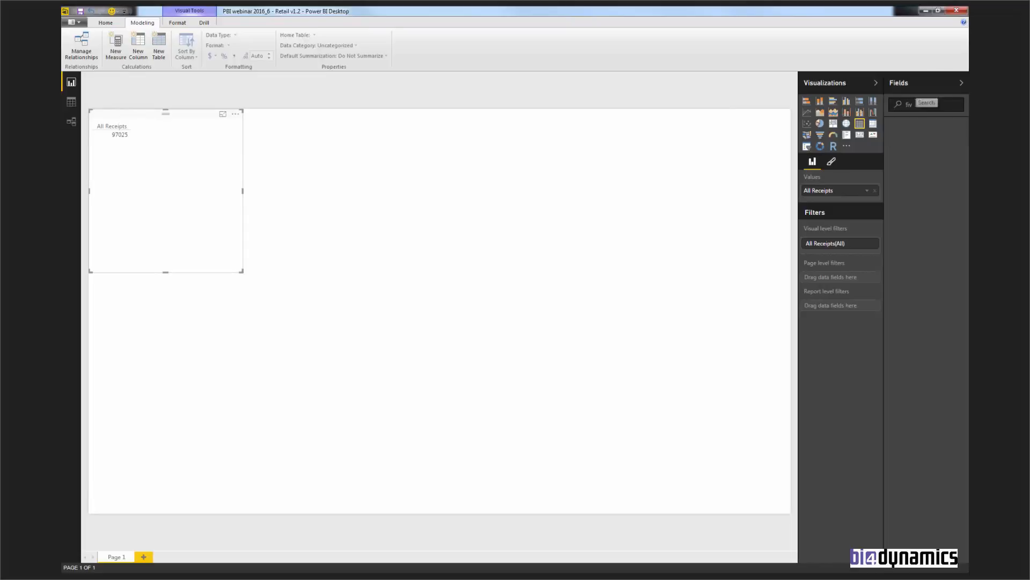
key("BackSpace")
key("BackSpace")
key("BackSpace")
type("div")
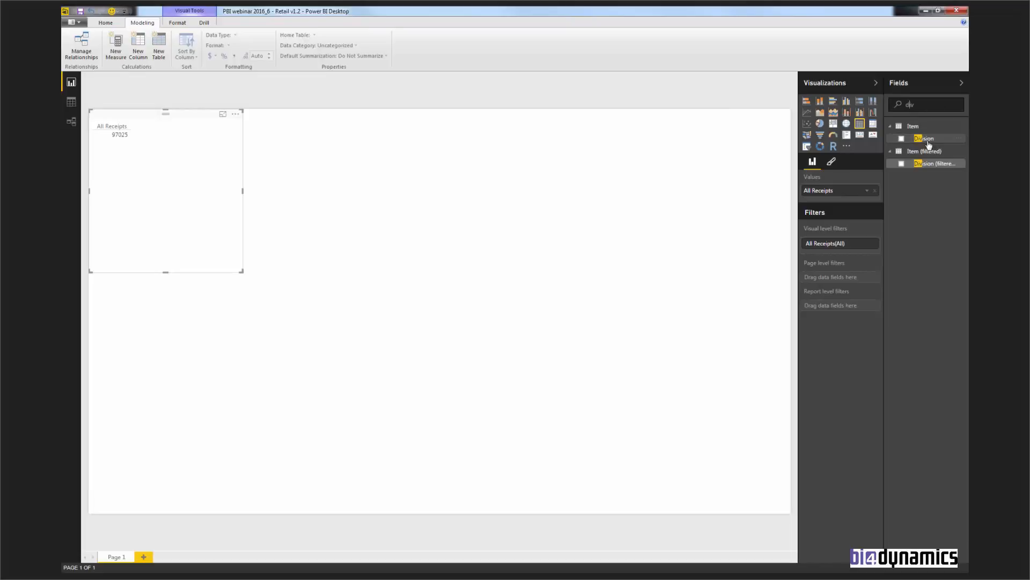
left_click_drag(925, 140, 845, 211)
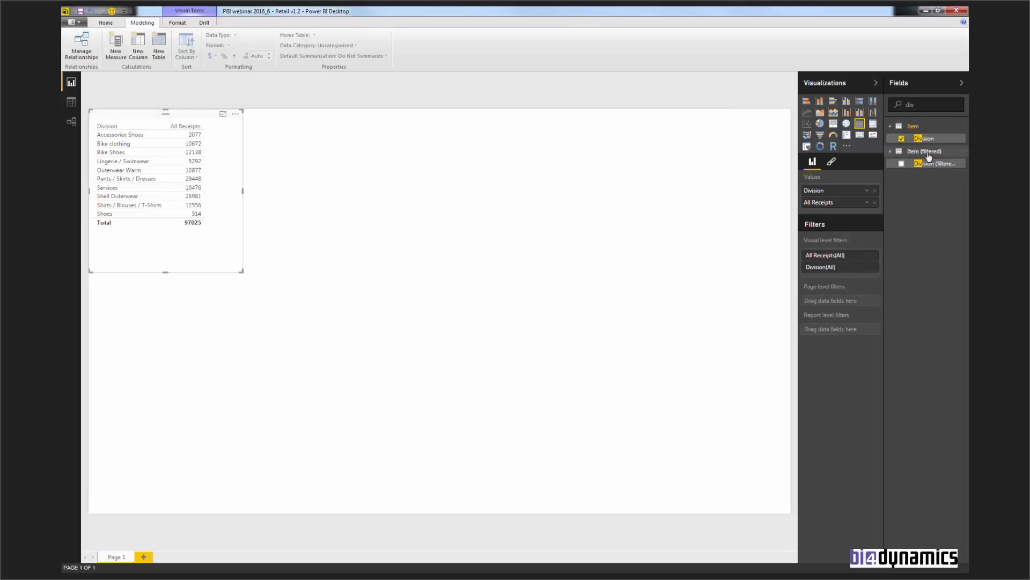
Create the Item measure Receipts with Both Products: CALCULATE the distinct POSReceiptID count with SUMMARIZE, ALL('Item') and USERELATIONSHIP from POS Sales ItemID to ItemID (filtered).
key("alt+Tab")
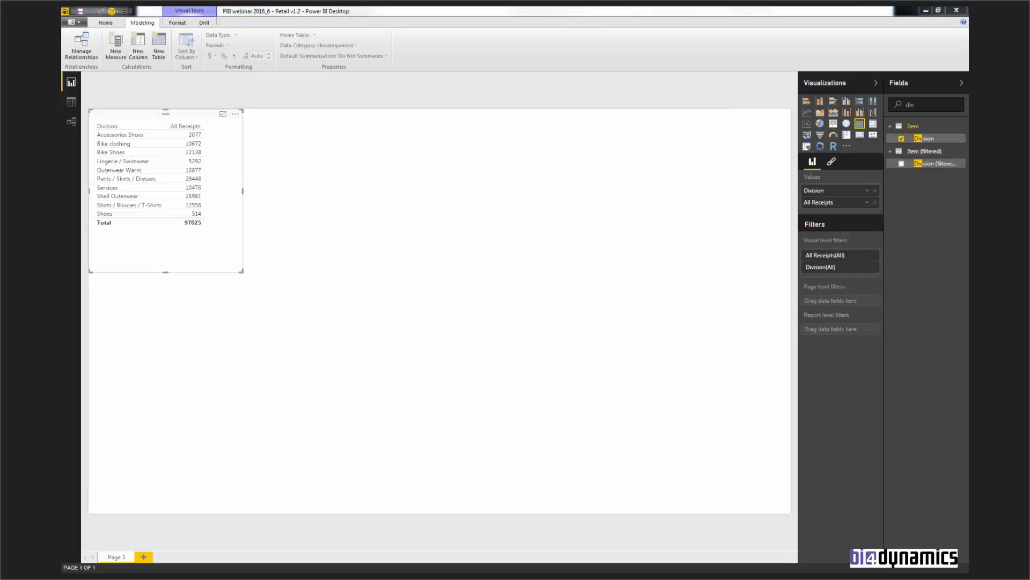
left_click(923, 140)
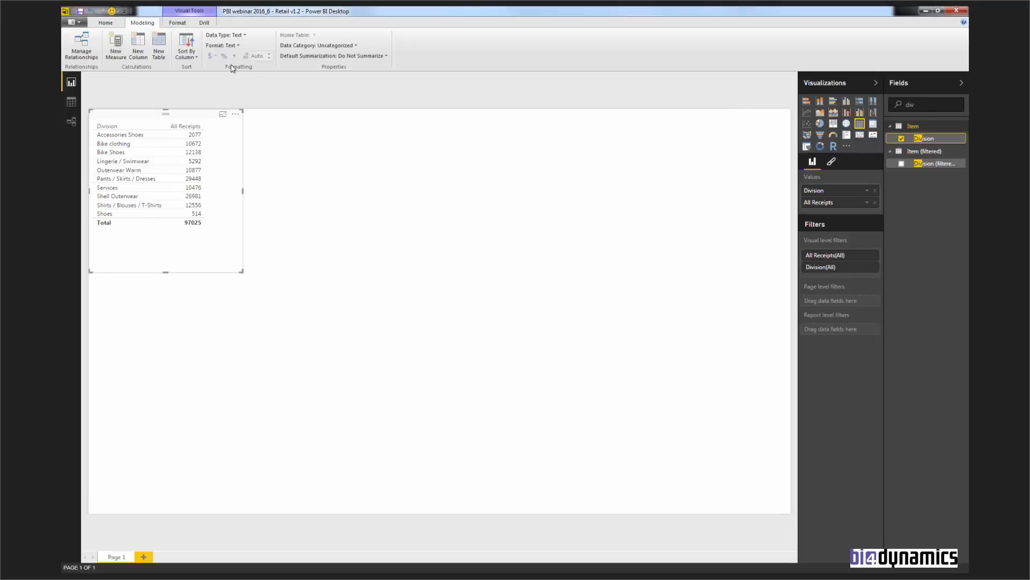
left_click(126, 50)
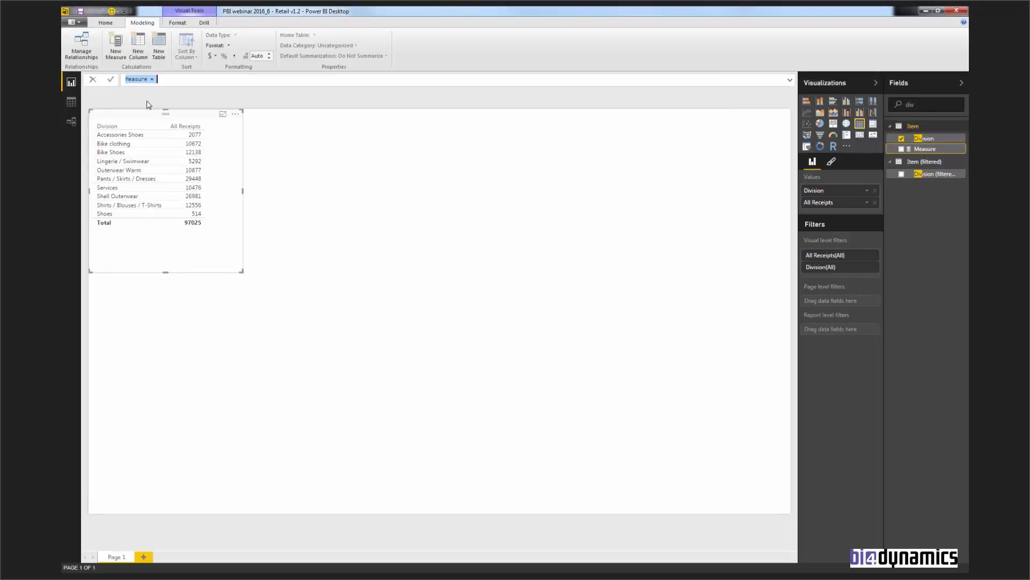
type("Receipts with Both Products = CALCULATE (     DISTINCTCOUNT('POS Sales'[POSReceiptID]),      SUMMARIZE ('POS Sales', 'POS Sales'[POSReceiptID]),      ALL('Item'),     USERELATIONSHIP('POS Sales'[ItemID],'Item (filtered)'[ItemID (filtered)])   ) )")
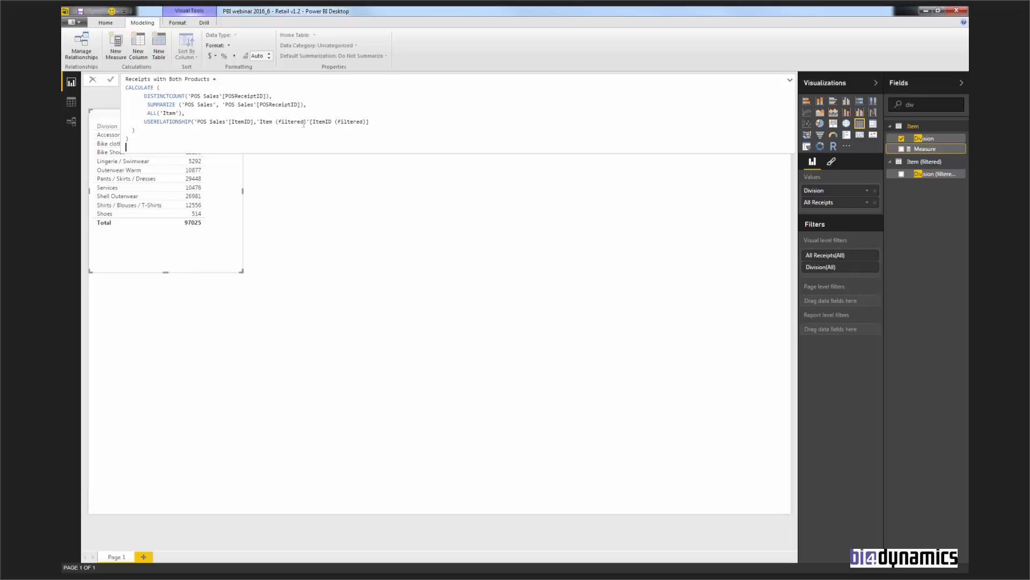
key("Return")
left_click(418, 230)
Add Receipts with Both Products to the table visual and widen the visual to fit the whole column.
left_click(195, 164)
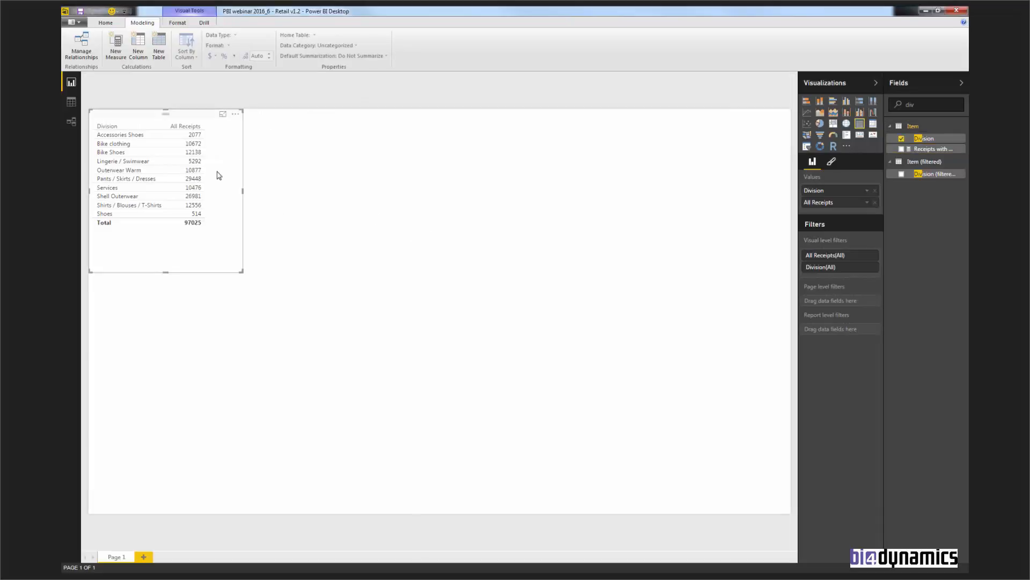
left_click(901, 150)
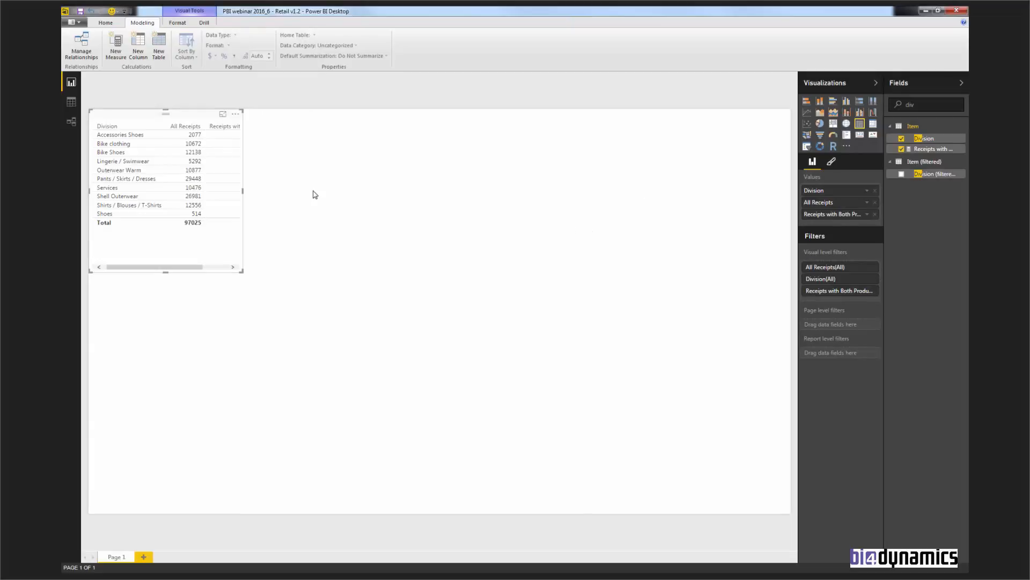
left_click_drag(244, 192, 313, 207)
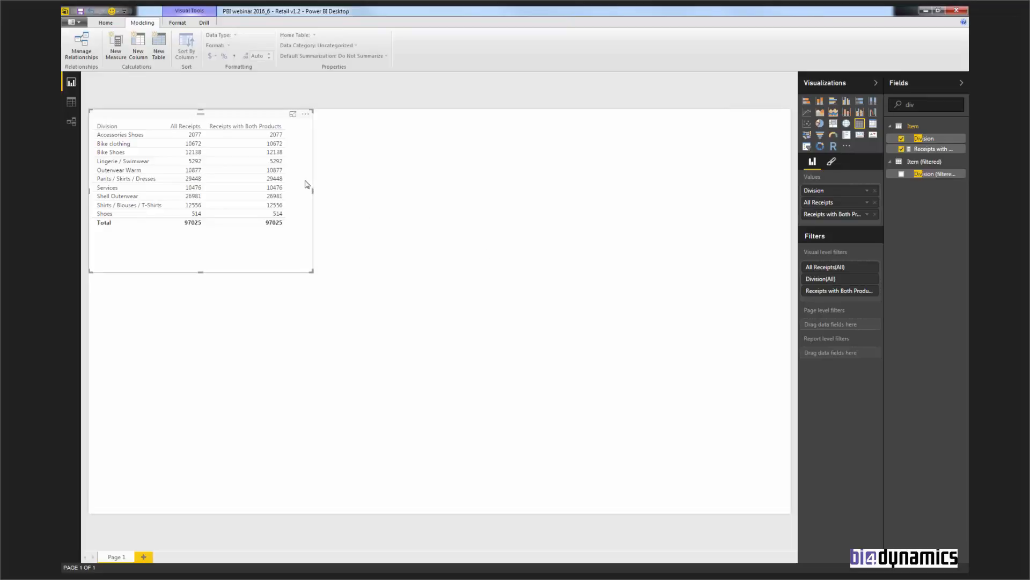
Arrange the relationship diagram in a row with Item left of POS Sales and Item (filtered) right of it.
left_click(71, 121)
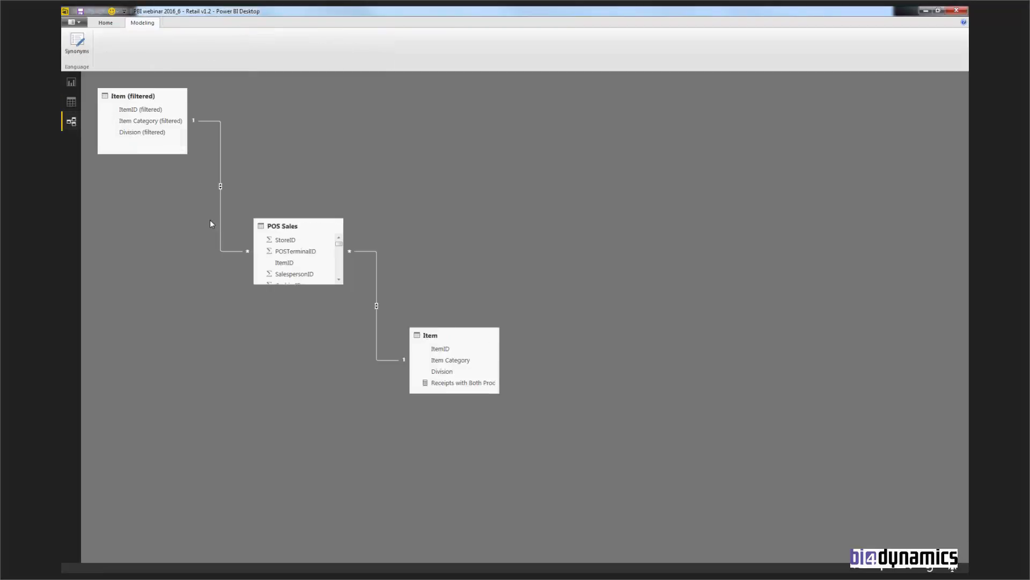
left_click_drag(476, 335, 468, 221)
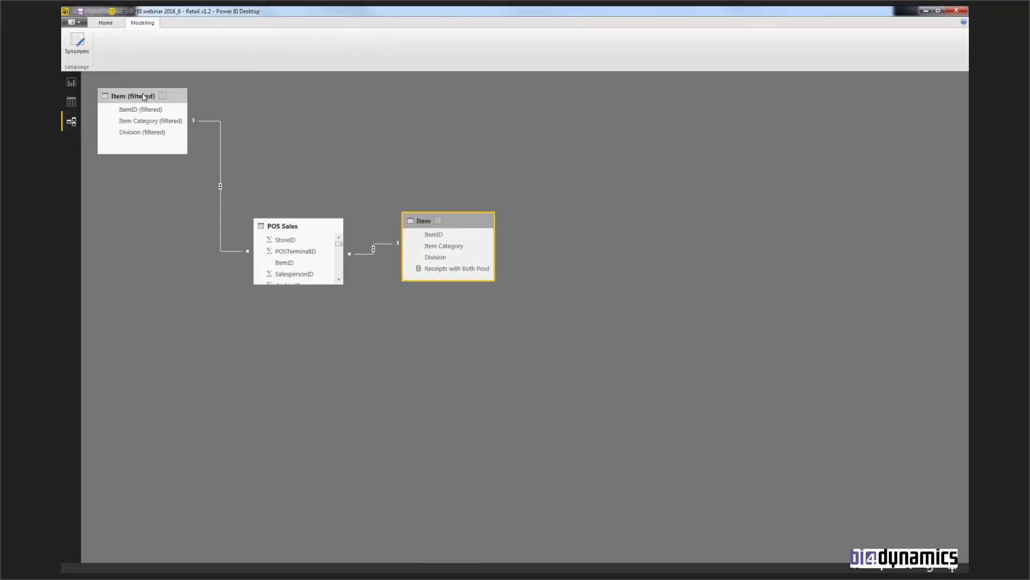
left_click_drag(174, 97, 183, 211)
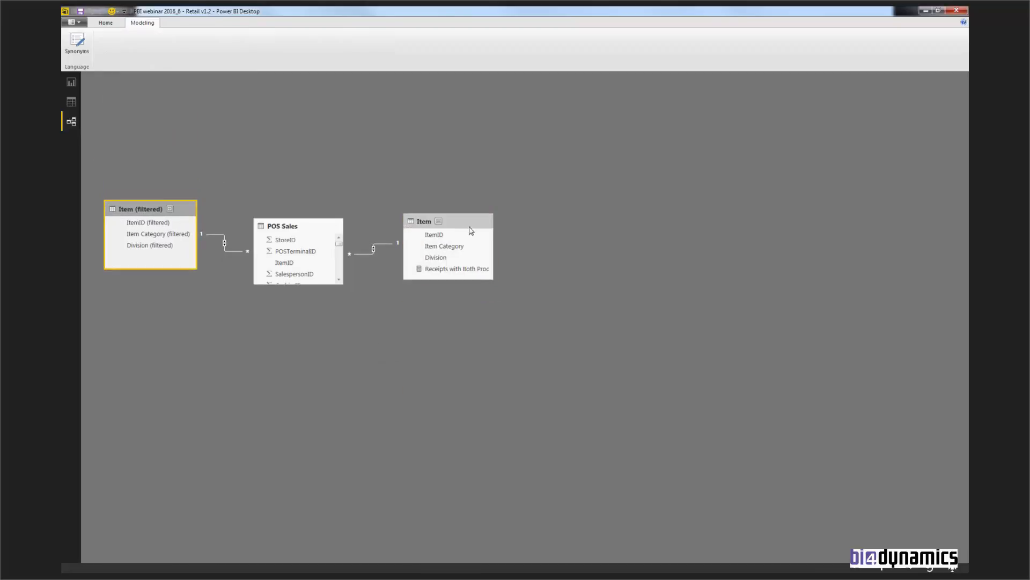
left_click_drag(454, 223, 226, 121)
left_click(161, 209)
left_click_drag(161, 209, 485, 186)
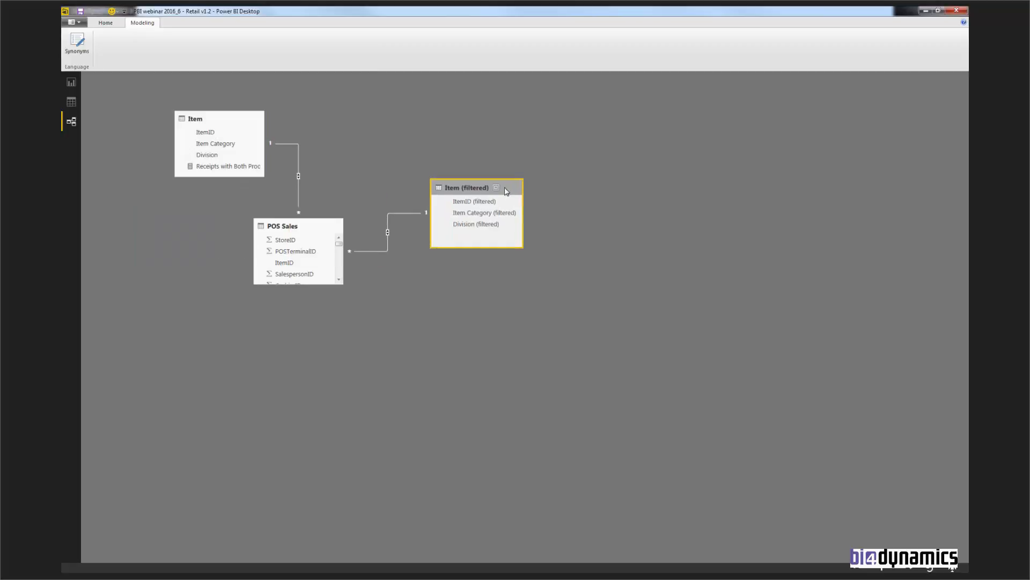
left_click_drag(245, 123, 192, 226)
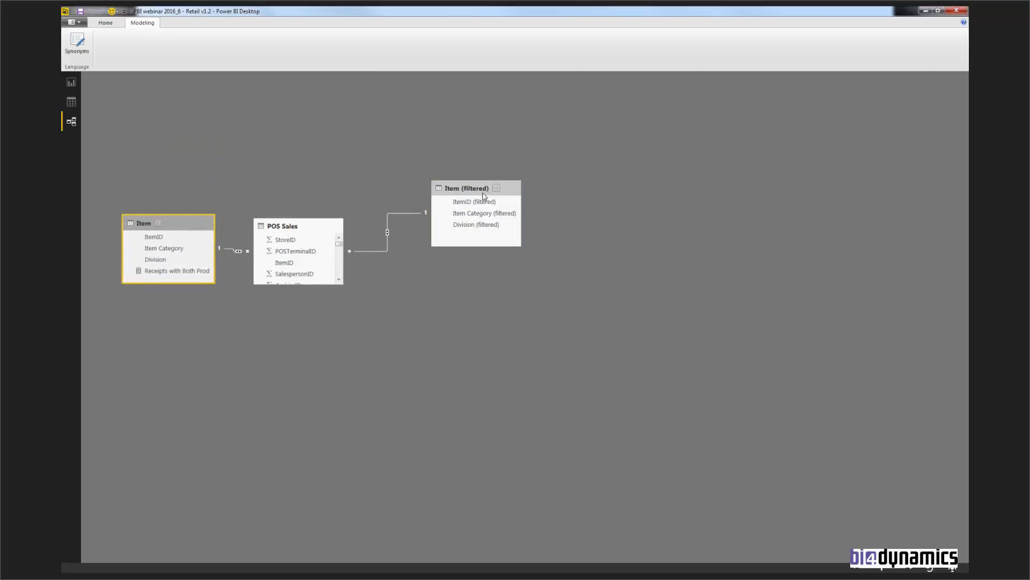
left_click_drag(512, 190, 514, 233)
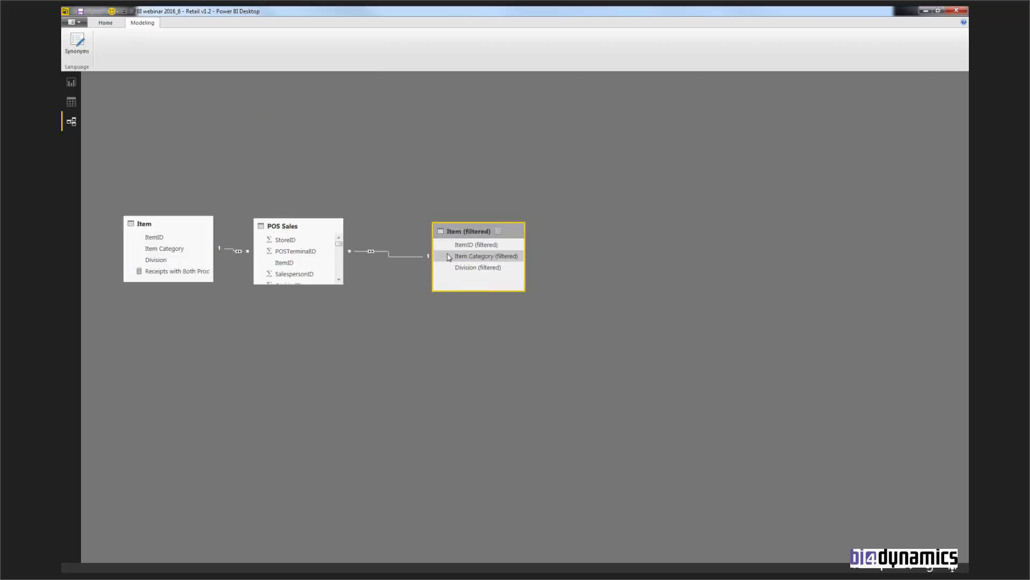
Make the relationship between POS Sales and Item (filtered) inactive and set its cross filter direction to Single.
left_click(390, 256)
double_click(383, 253)
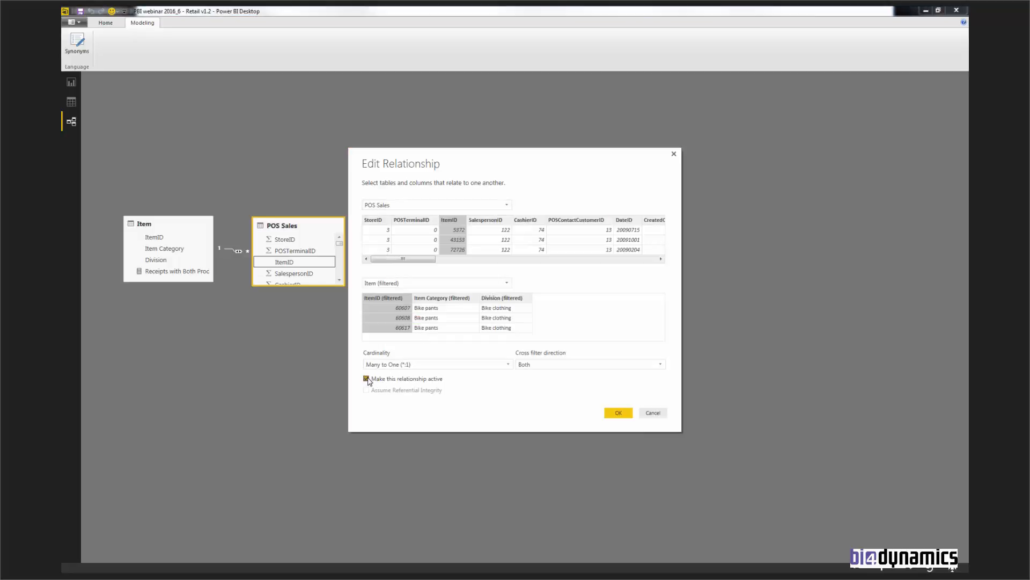
left_click(366, 379)
left_click(596, 366)
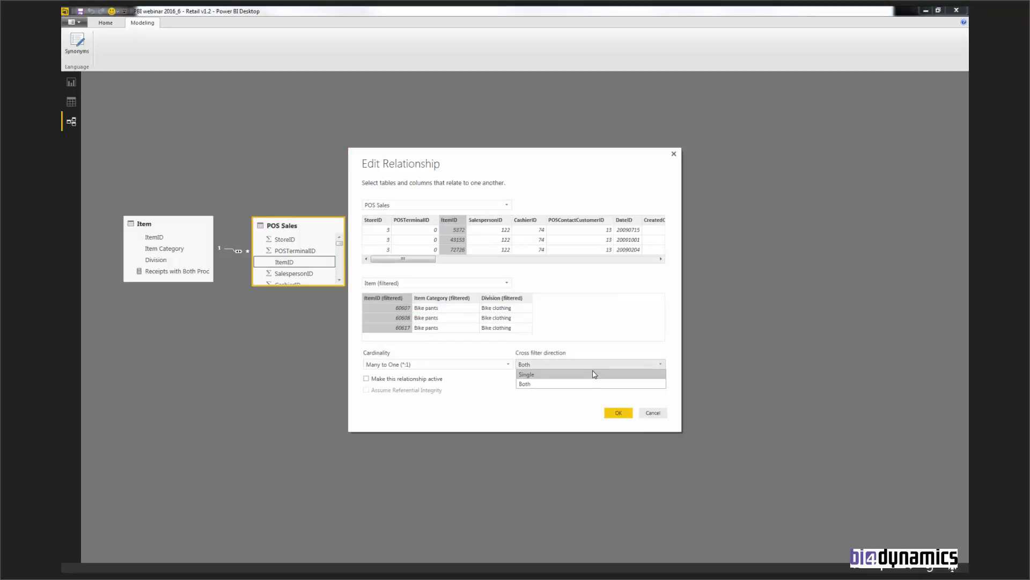
left_click(595, 374)
left_click(619, 412)
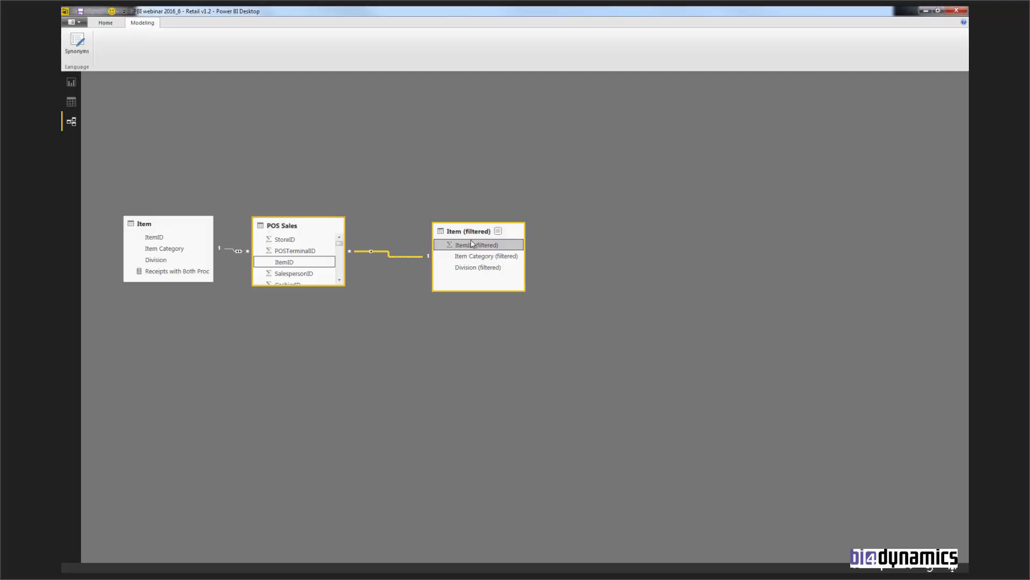
Review the settings of the POS Sales to Item (filtered) relationship and toggle Receipts with Both Products off and on in the table visual.
double_click(400, 259)
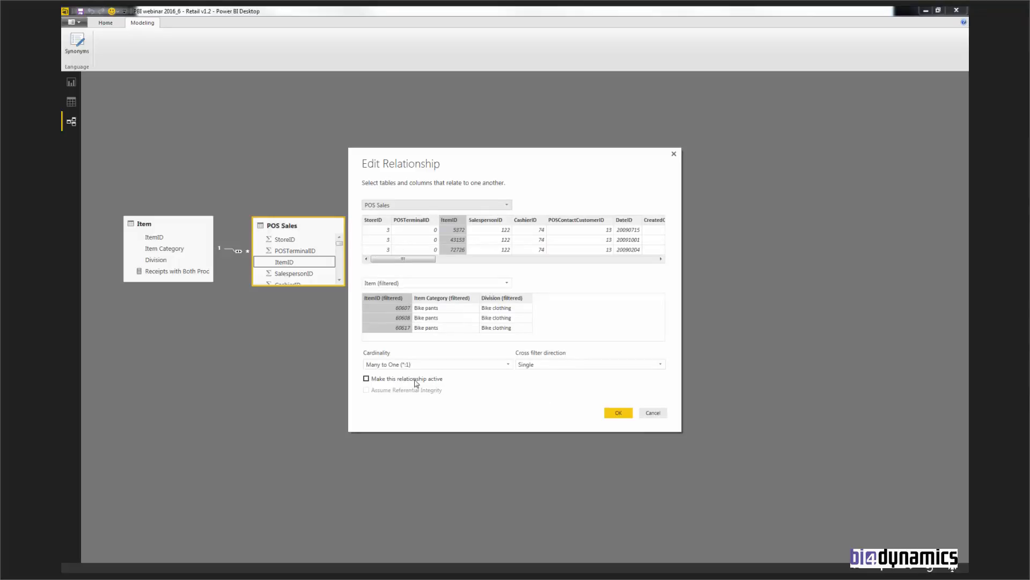
left_click(610, 413)
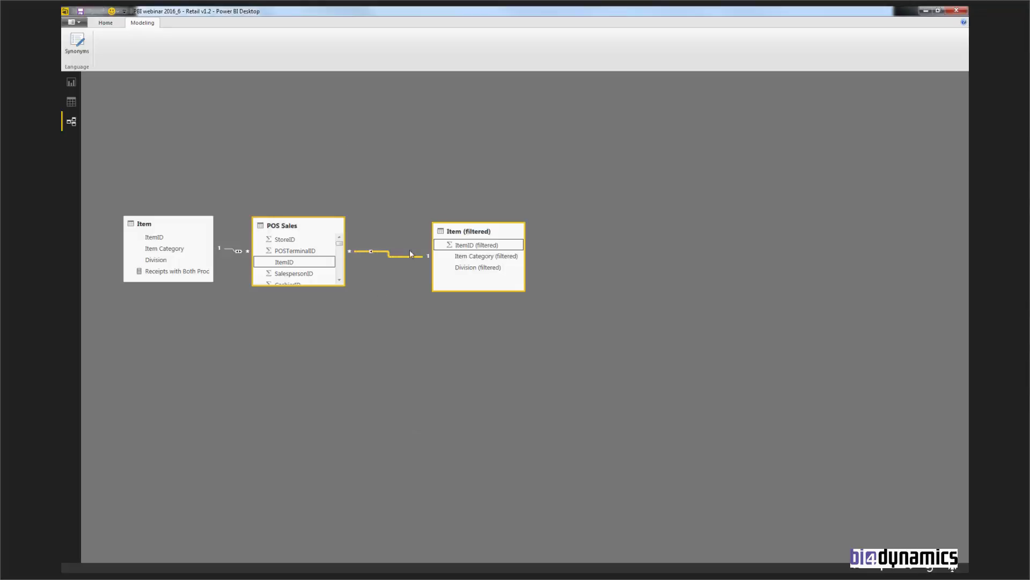
left_click(72, 82)
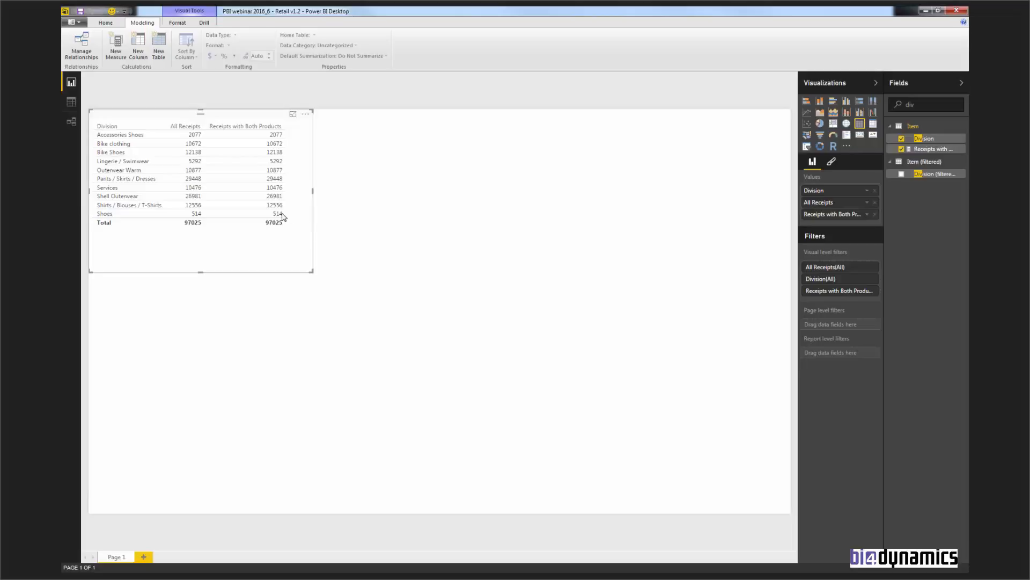
left_click(901, 149)
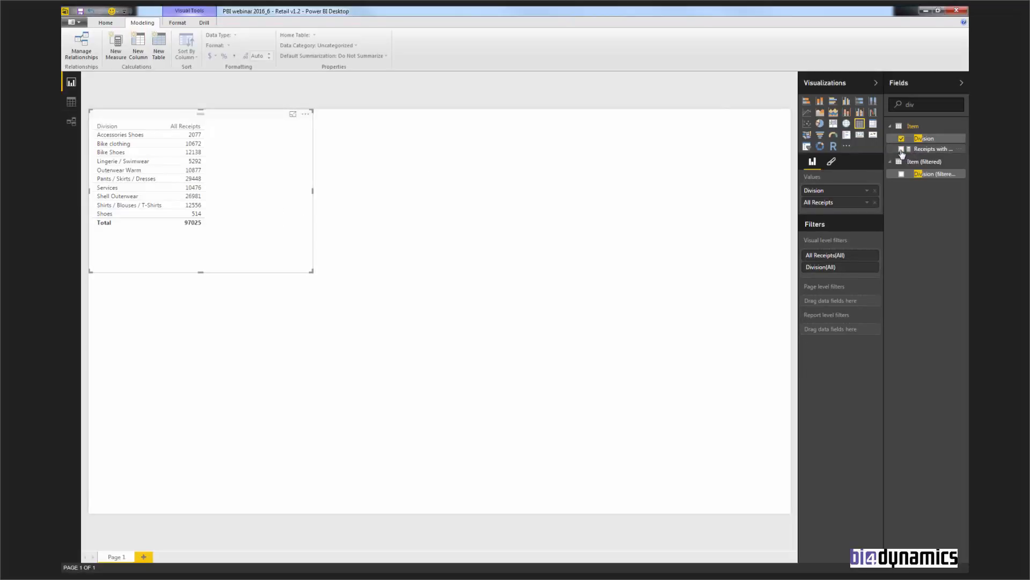
left_click(901, 149)
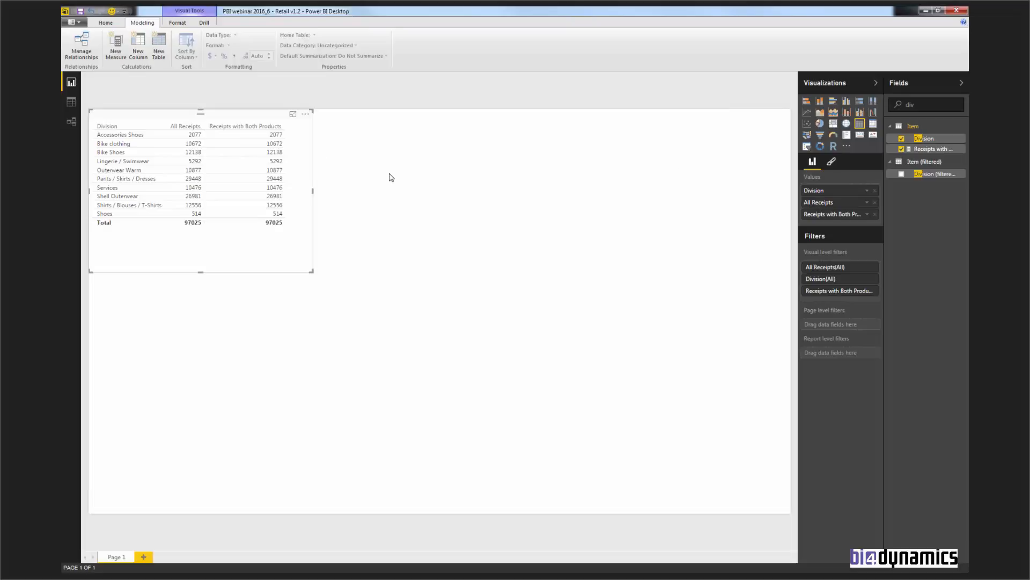
Create a Division (filtered) slicer well to the right of the table visual and filter by Alpine boots, followed by Bike clothing.
left_click(614, 158)
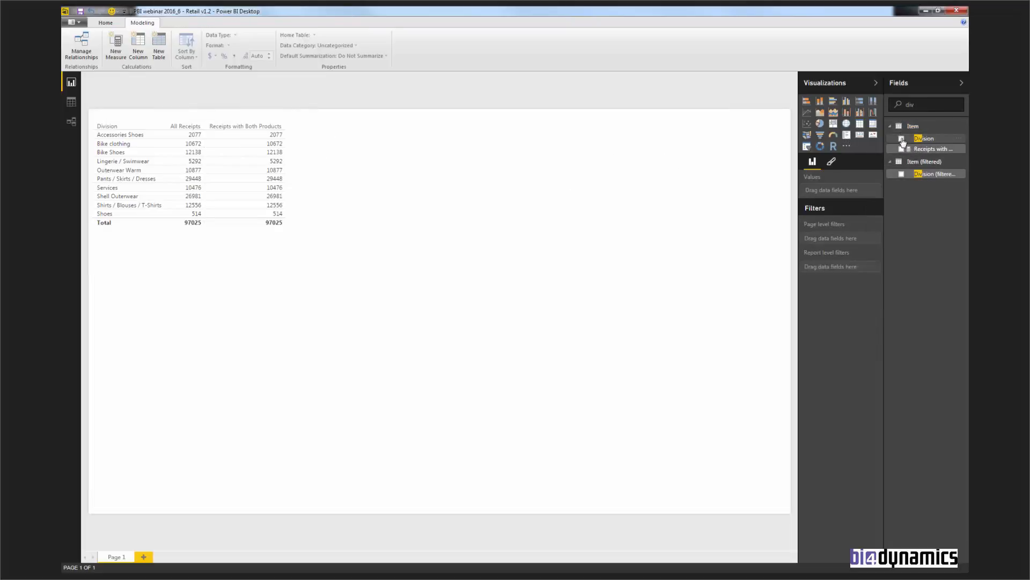
left_click(902, 174)
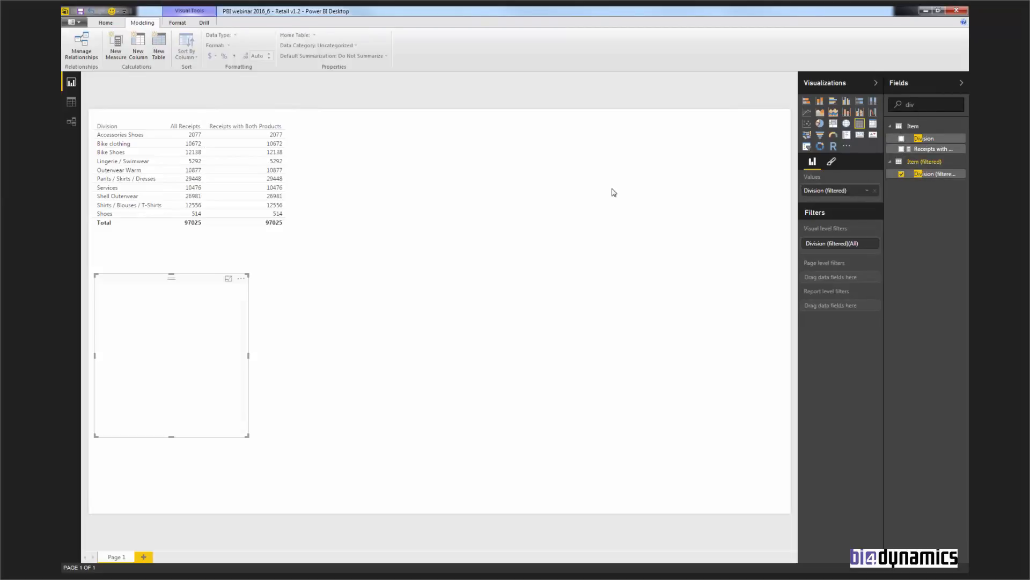
left_click_drag(190, 277, 654, 123)
left_click(807, 146)
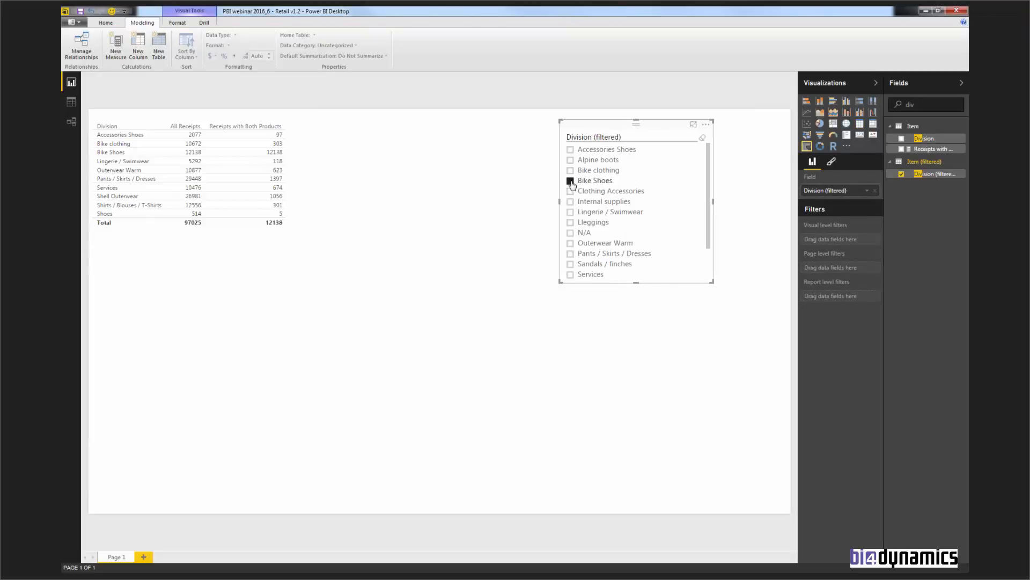
left_click(570, 159)
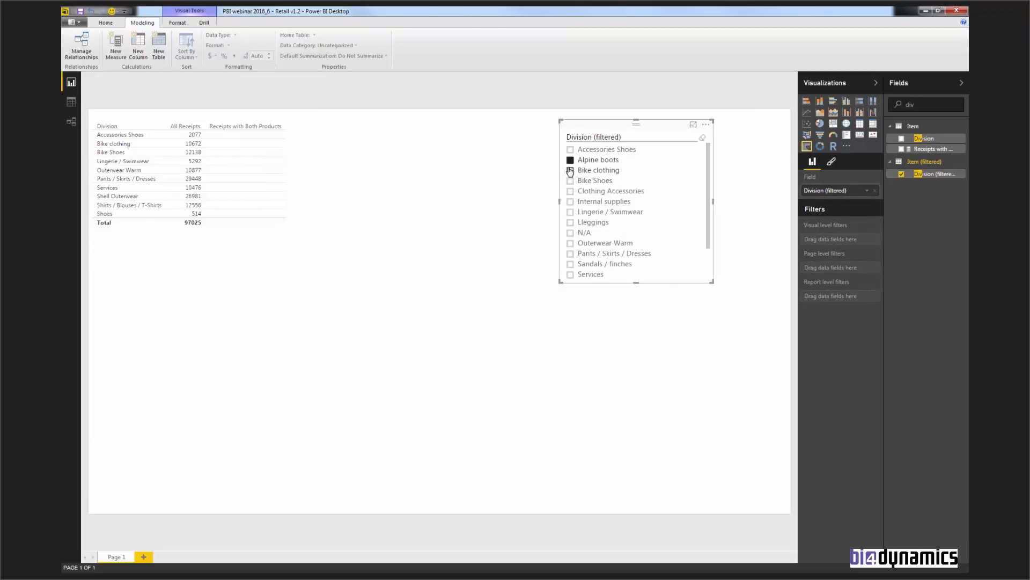
left_click(570, 170)
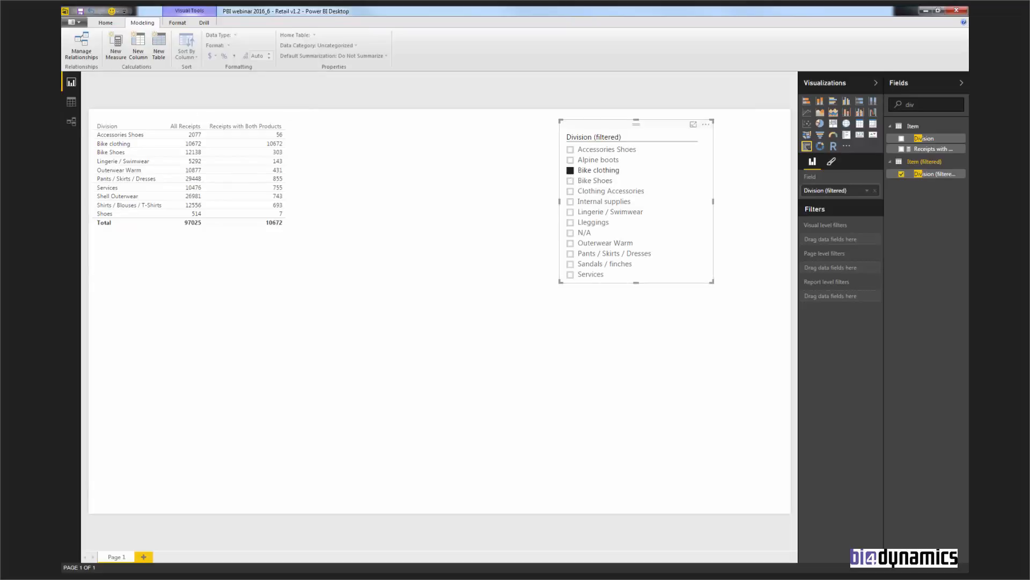
Make the relationship between POS Sales and Item (filtered) active.
left_click(71, 122)
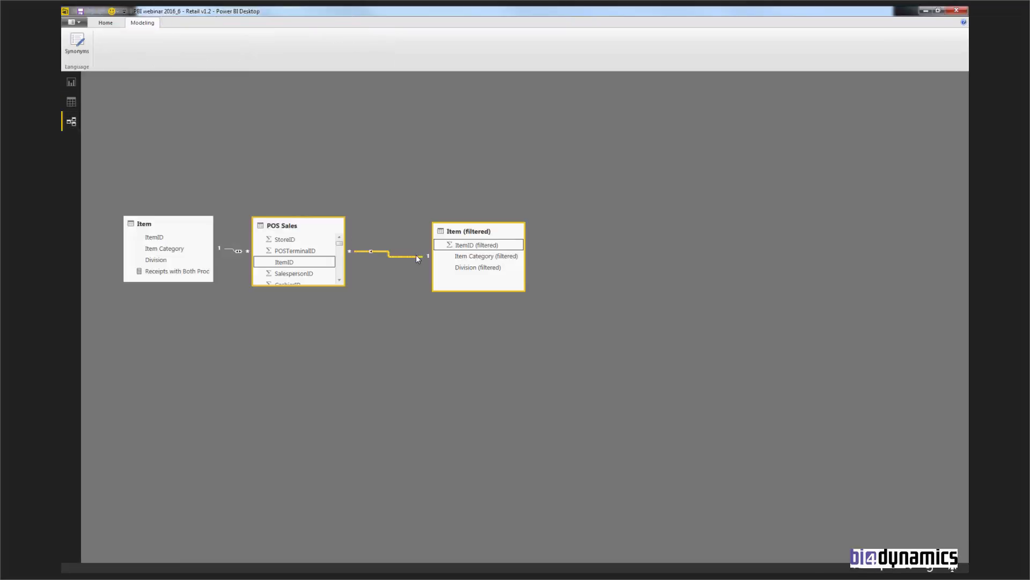
double_click(414, 257)
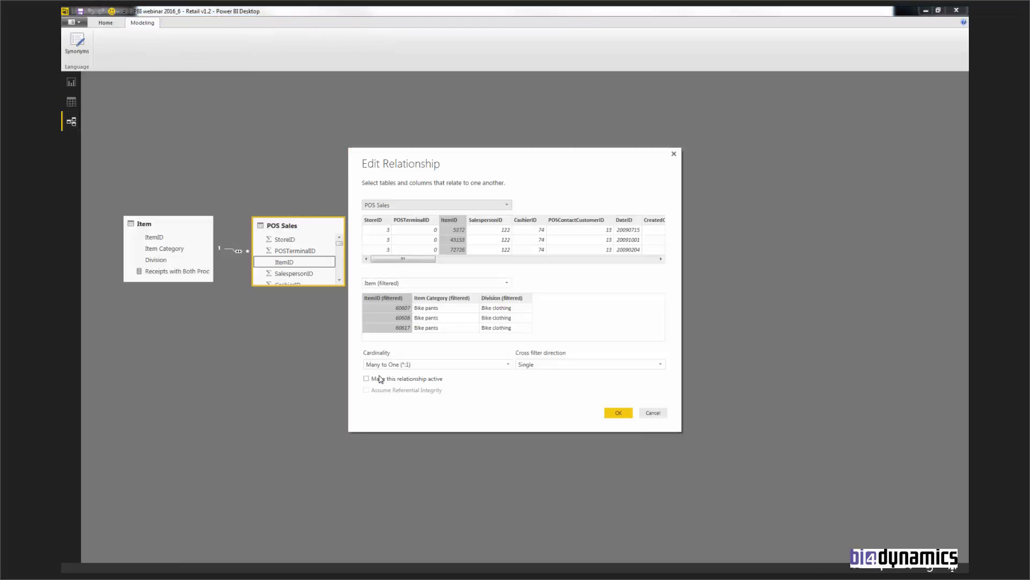
left_click(611, 413)
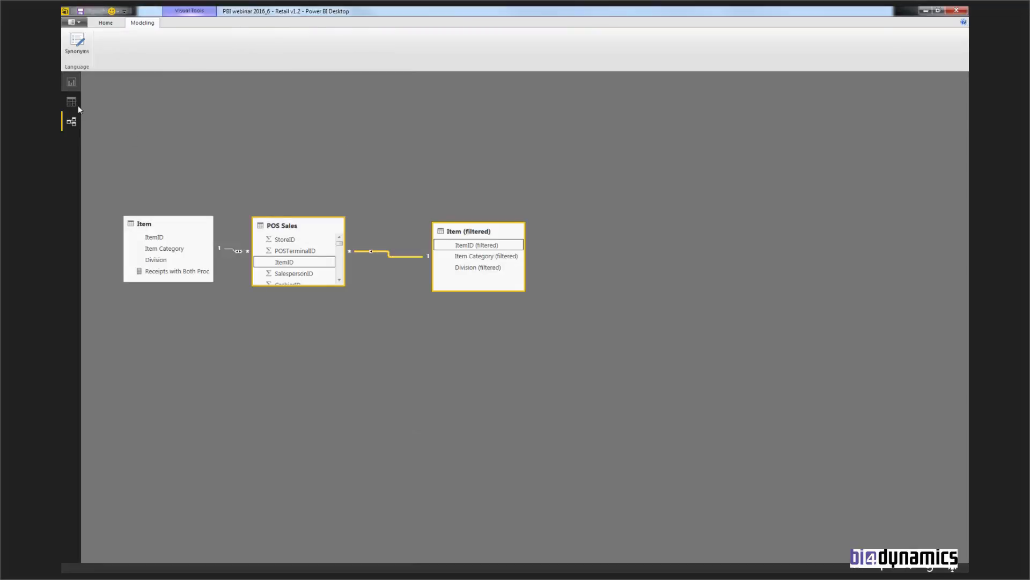
Test the slicer with Bike Shoes through Lleggings one at a time, and extend the last selection with Accessories Shoes and Alpine boots.
left_click(70, 81)
left_click(570, 182)
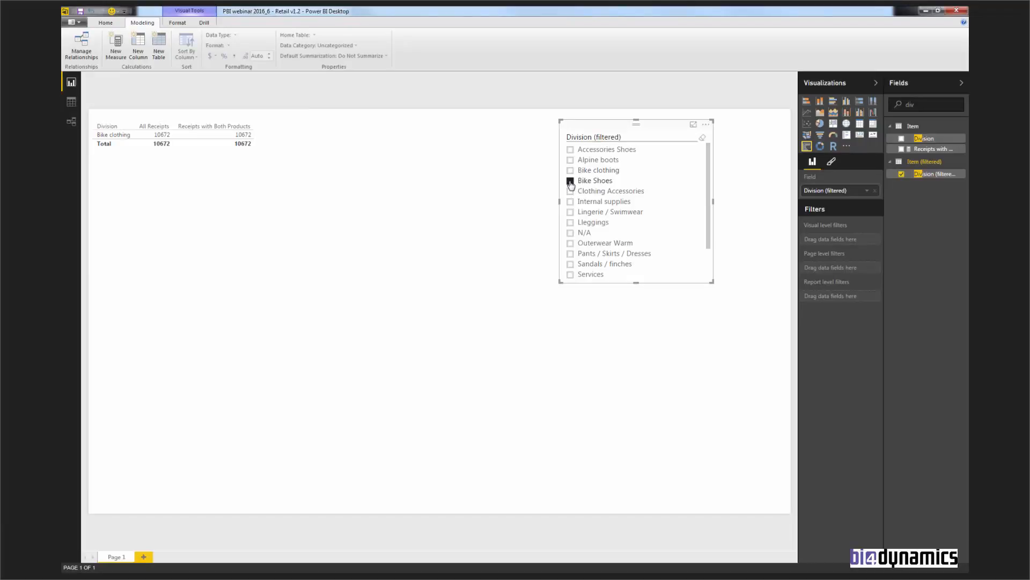
left_click(570, 192)
left_click(570, 202)
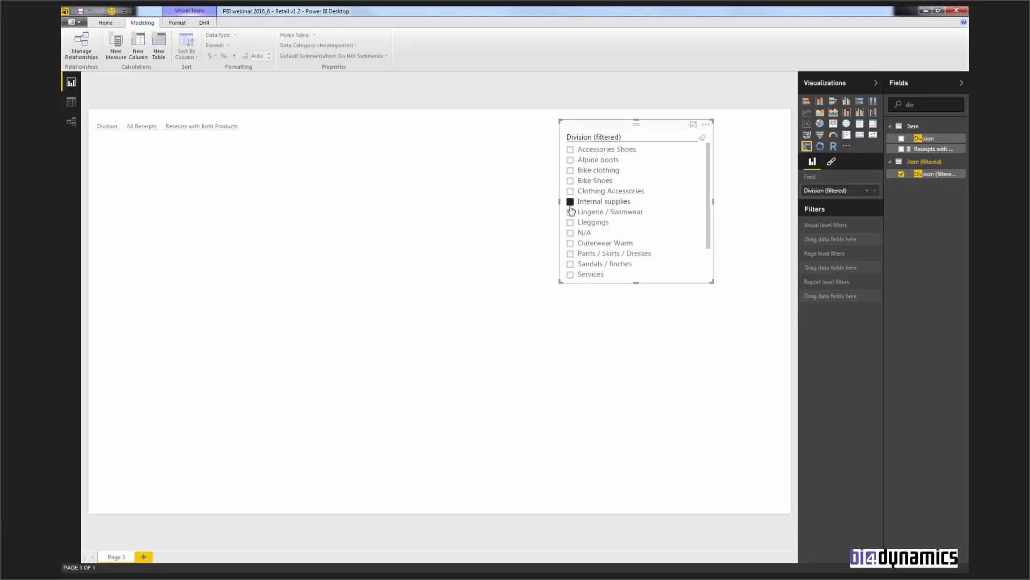
left_click(569, 213)
left_click(570, 223)
left_click(569, 150, "ctrl")
left_click(570, 160, "ctrl")
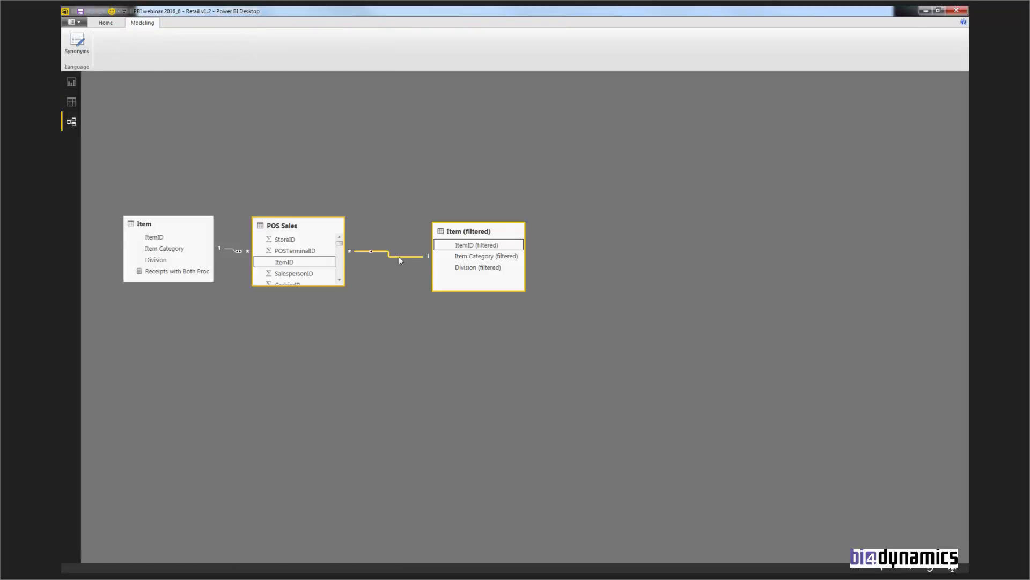
Deactivate the POS Sales to Item (filtered) relationship again and return to the report page.
double_click(399, 257)
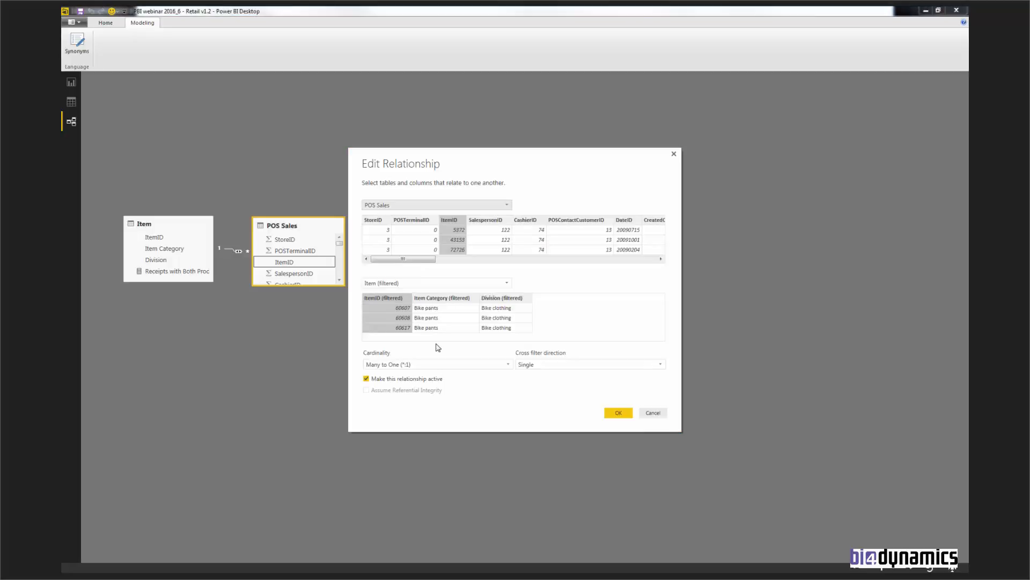
left_click(618, 412)
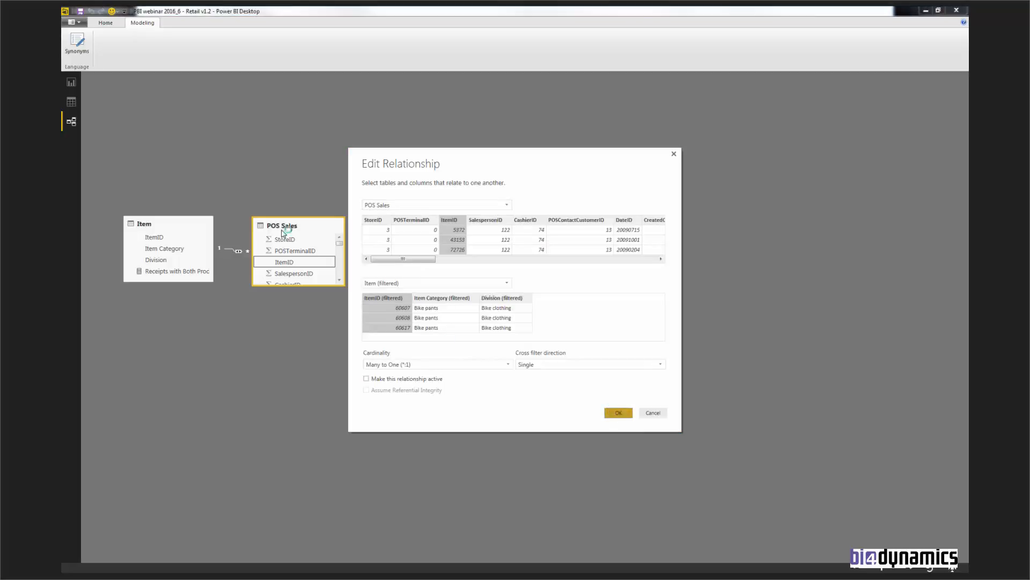
left_click(70, 84)
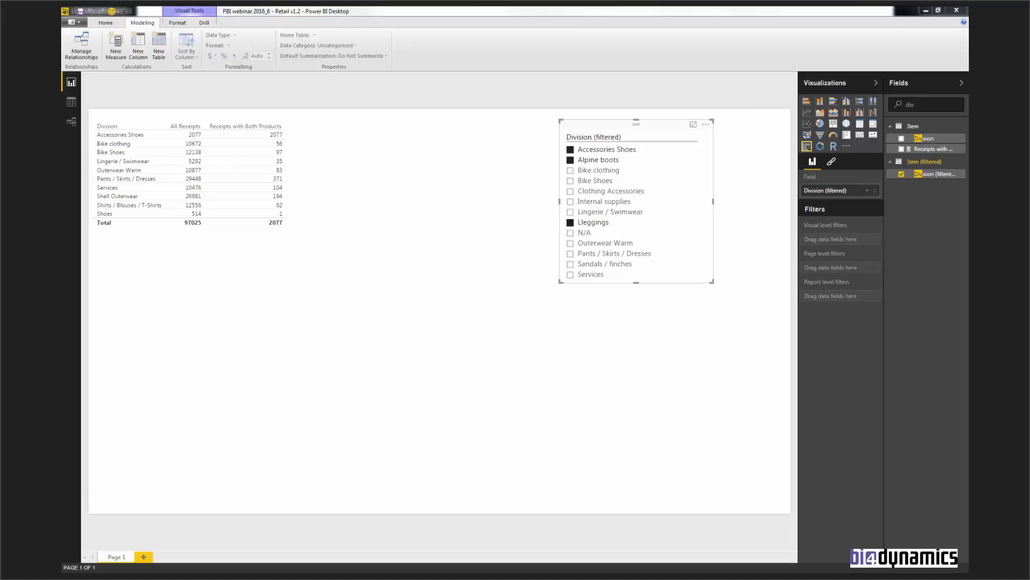
Create the Item measure Same Item Selection that returns TRUE via IF when COUNTROWS('Item') = COUNTROWS('Item (filtered)').
left_click(925, 138)
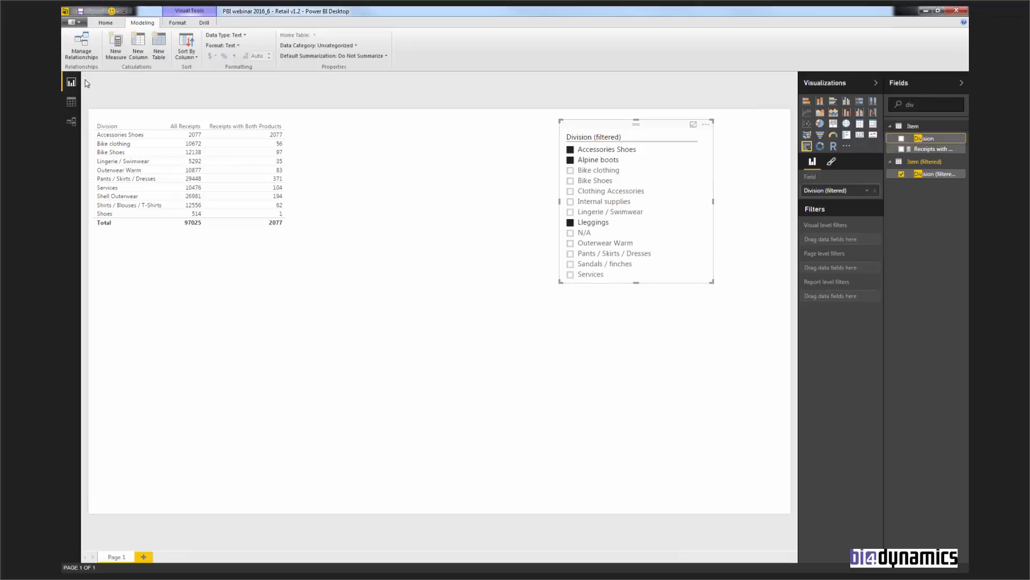
left_click(116, 44)
type("Same Item Selection = IF ( COUNTROWS('Item') = COUNTROWS('Item (filtered)'),    TRUE )")
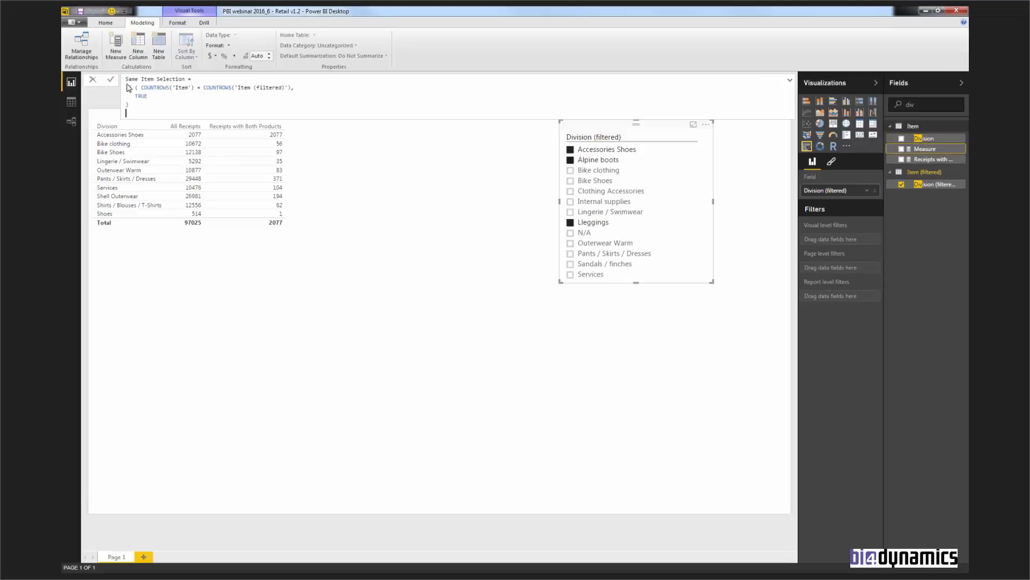
left_click(110, 80)
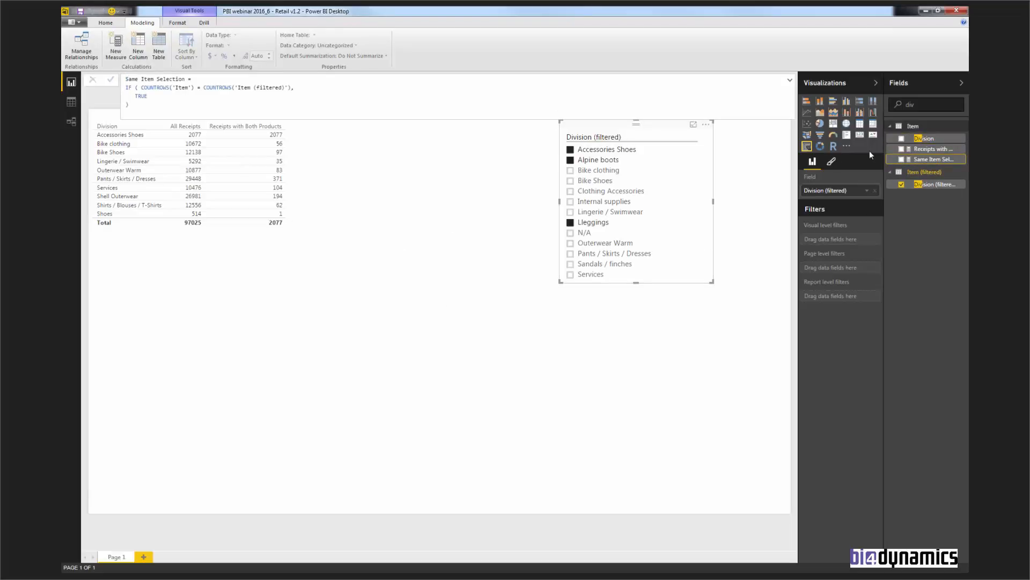
Add Same Item Selection to the table visual and enlarge the visual so all columns and division rows fit.
left_click(323, 184)
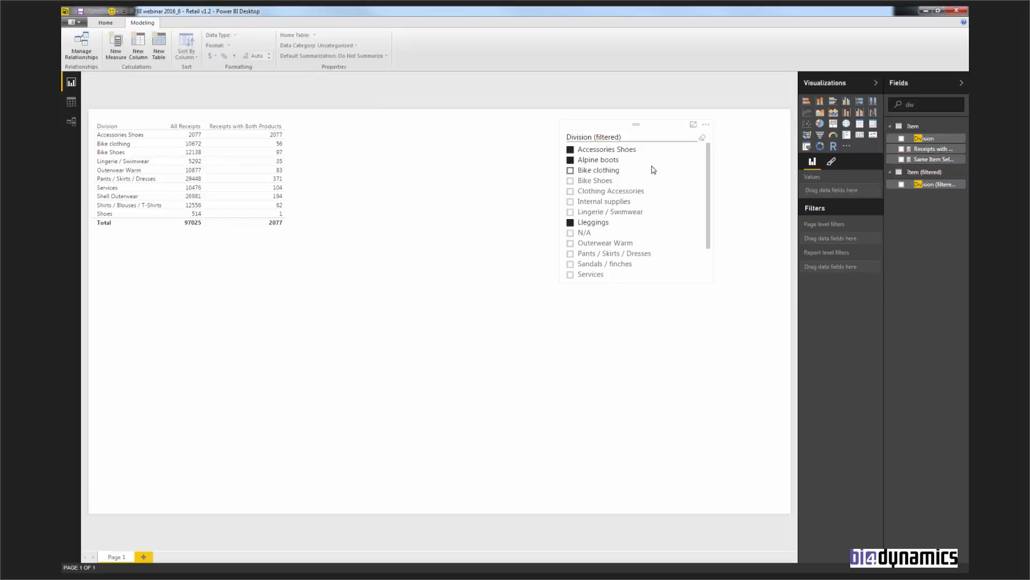
left_click(270, 121)
left_click(901, 160)
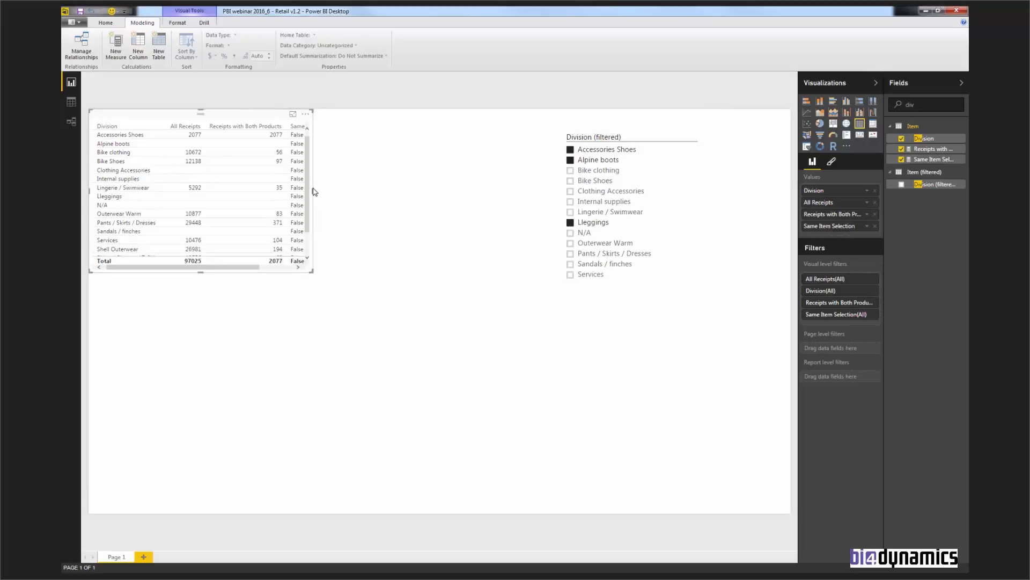
left_click_drag(315, 192, 397, 191)
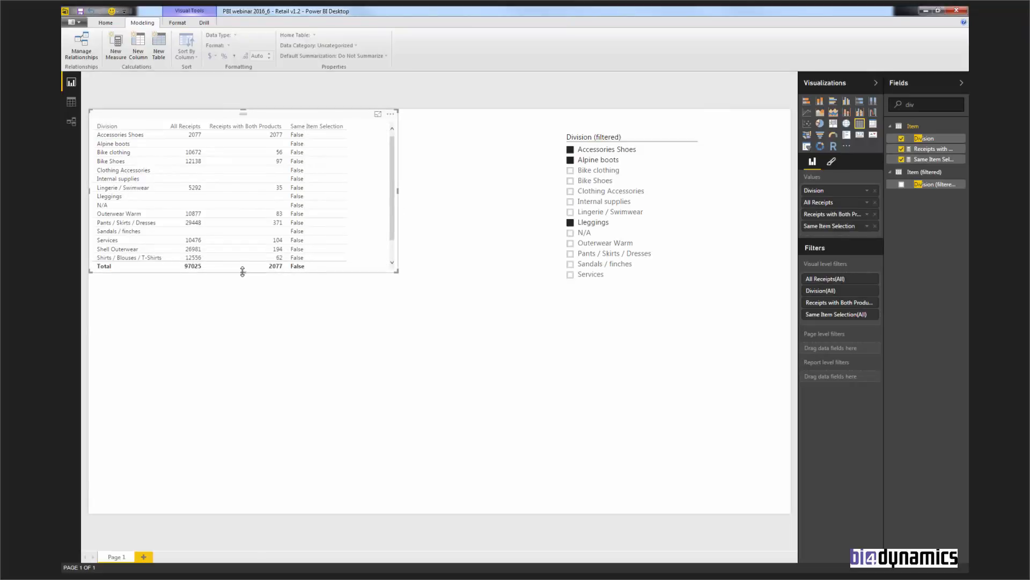
left_click_drag(242, 272, 238, 335)
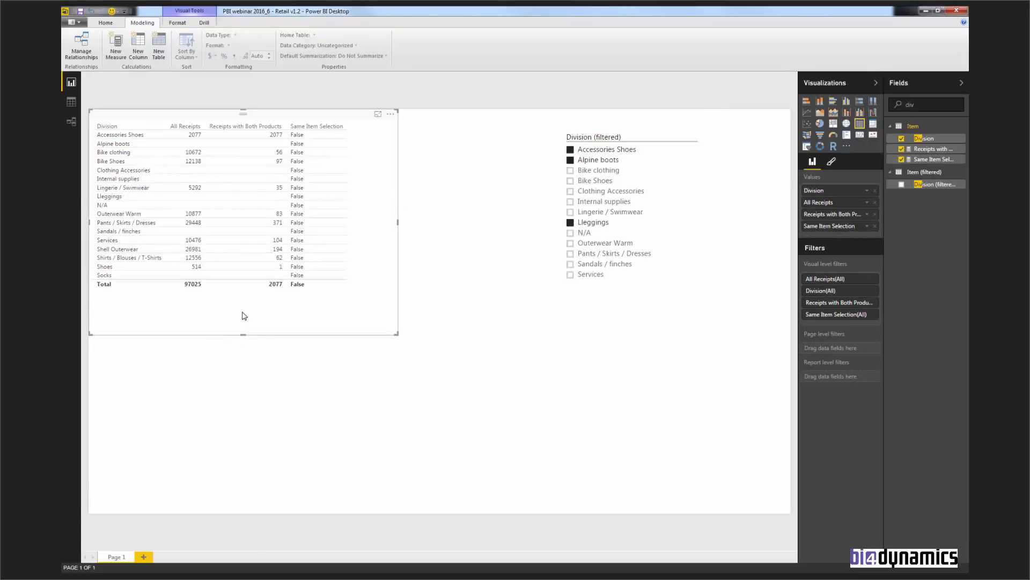
Filter the Division (filtered) slicer by Alpine boots alone, and switch the selection to Accessories Shoes.
left_click(573, 210)
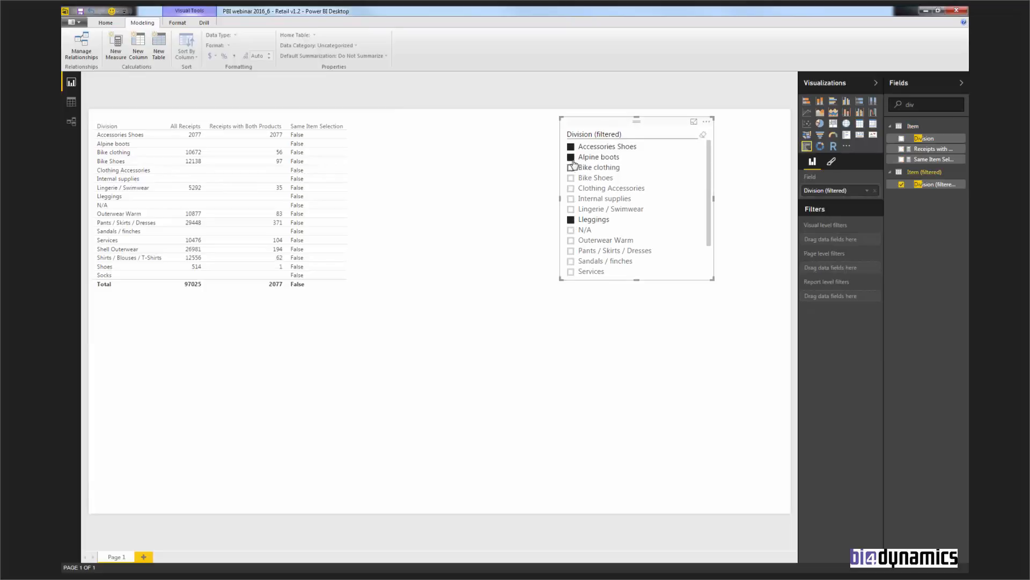
left_click(572, 159)
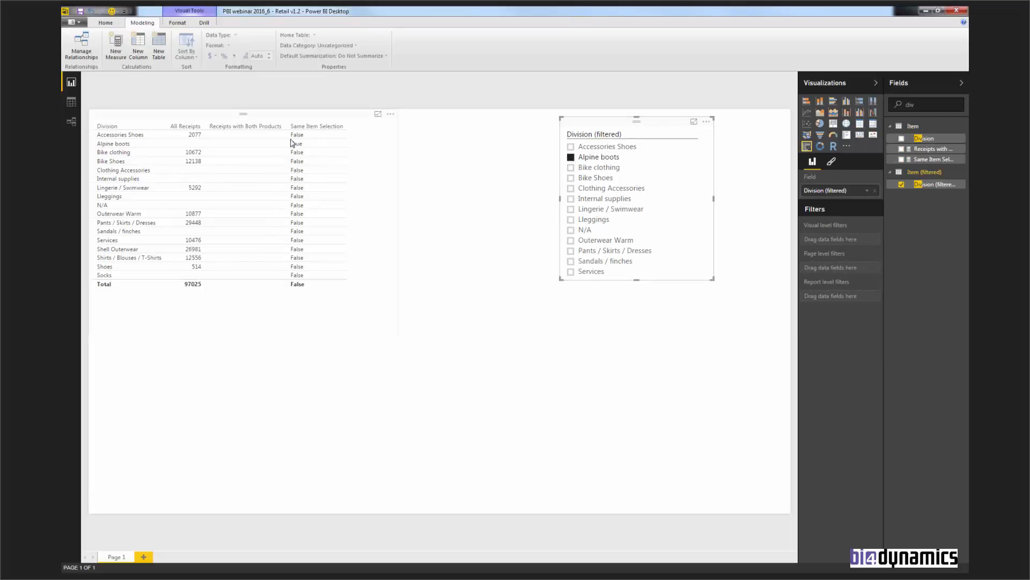
left_click(571, 147)
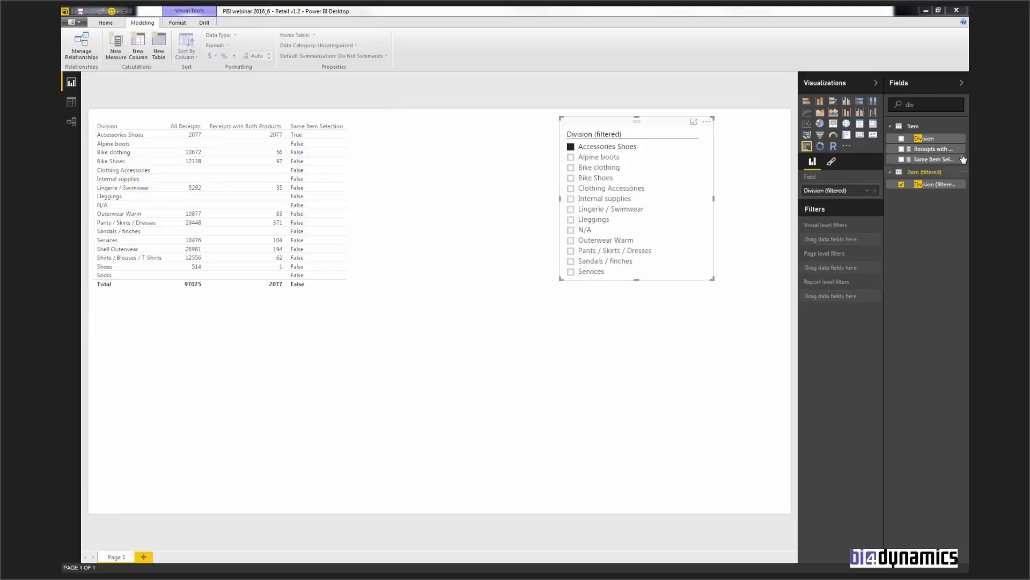
Create the Item measure Basket %: IF NOT [Same Item Selection], DIVIDE [Receipts with Both Products] by [All Receipts].
left_click(931, 138)
left_click(118, 48)
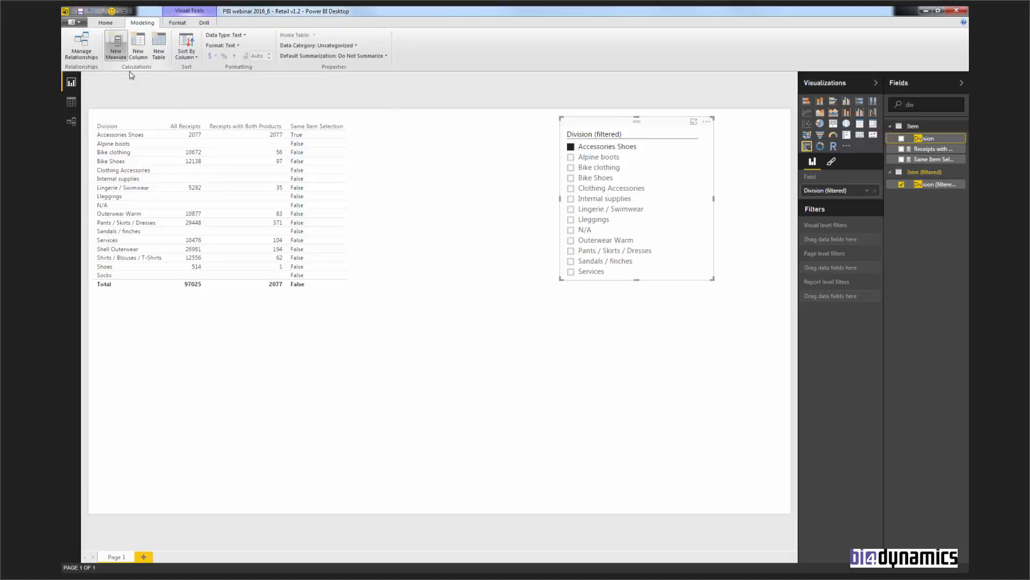
type("Basket % = IF (     NOT ( [Same Item Selection] ),     DIVIDE ( [Receipts with Both Products], [All Receipts] ) )")
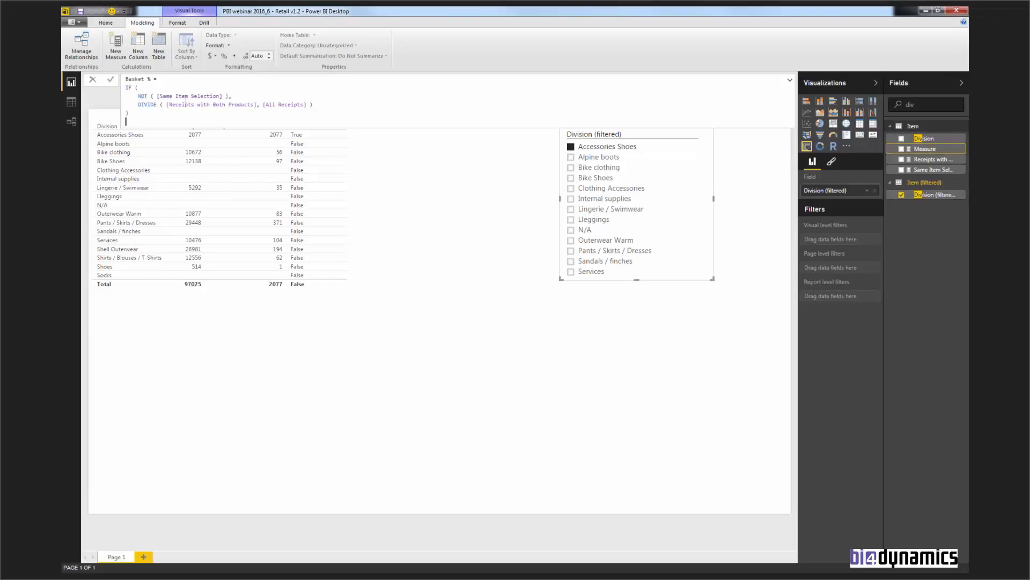
left_click(110, 79)
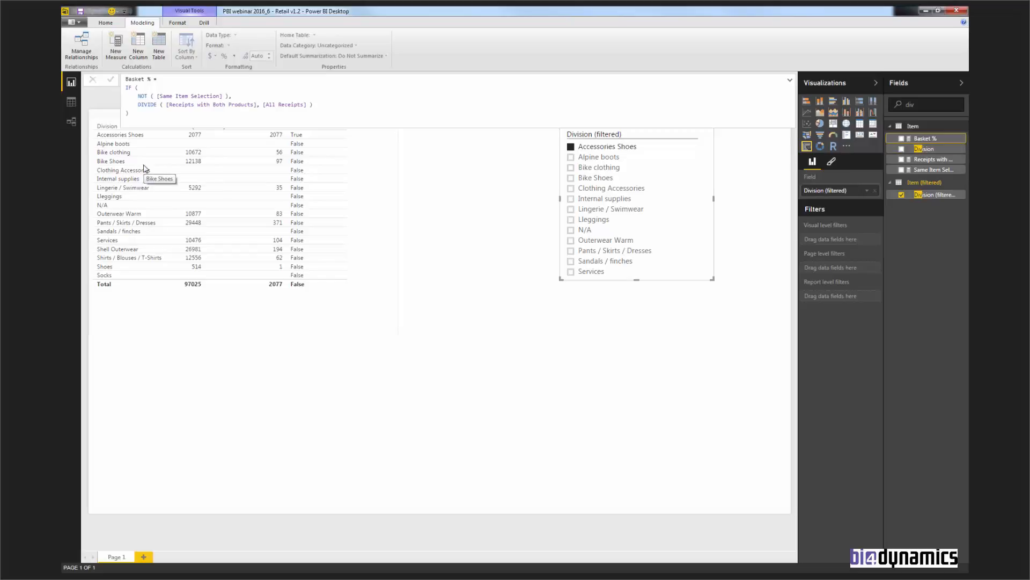
Add Basket % to the table visual and widen the visual.
left_click(448, 197)
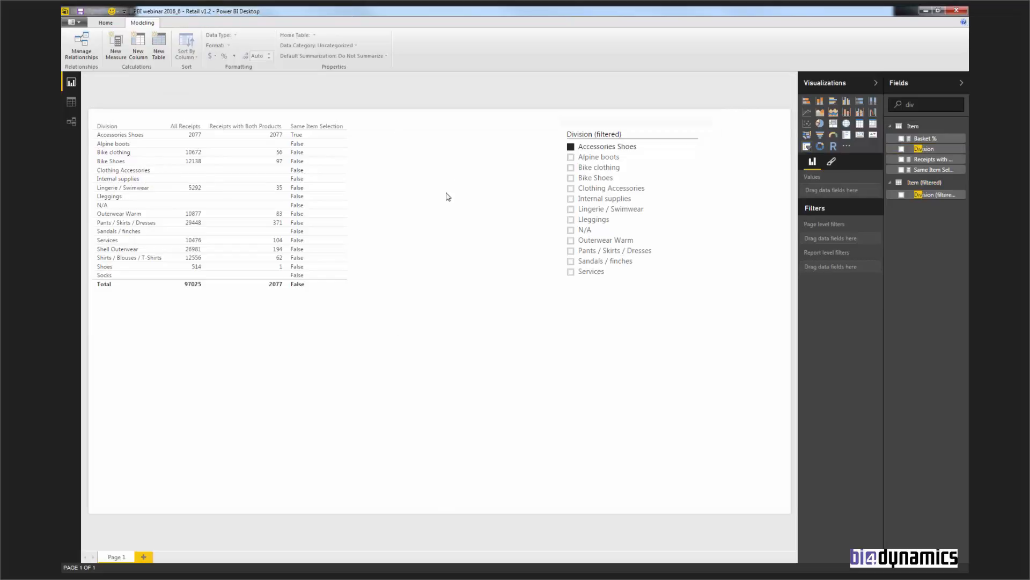
left_click(361, 161)
left_click(902, 139)
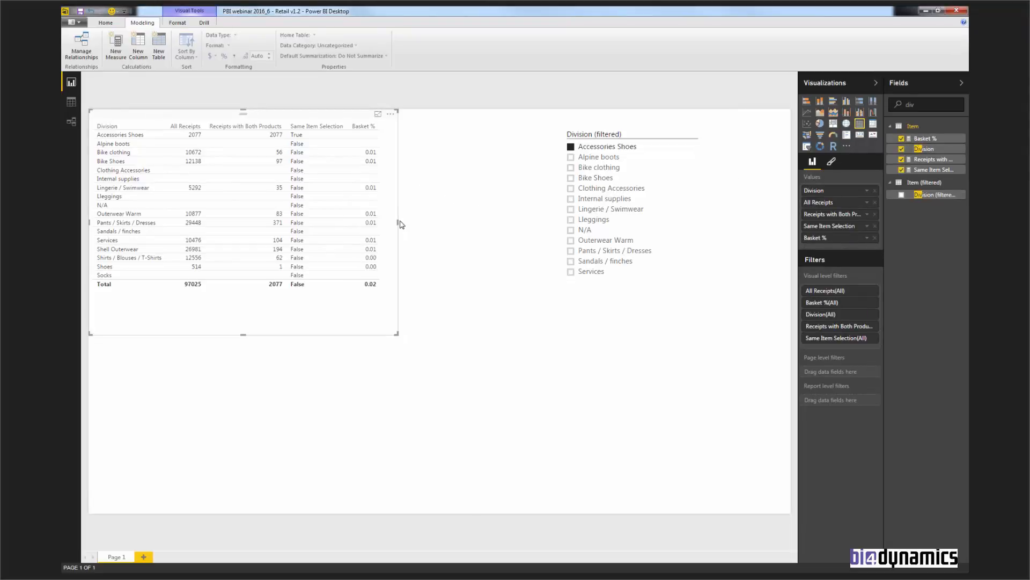
left_click_drag(400, 223, 445, 232)
left_click(449, 232)
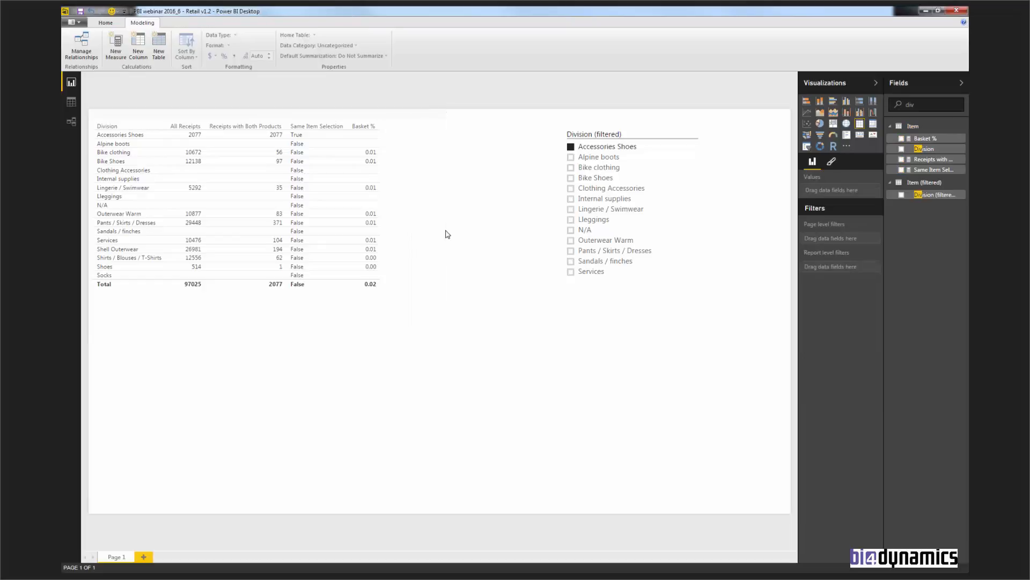
Filter the Division (filtered) slicer by Bike clothing, and switch the selection to Bike Shoes.
left_click(390, 166)
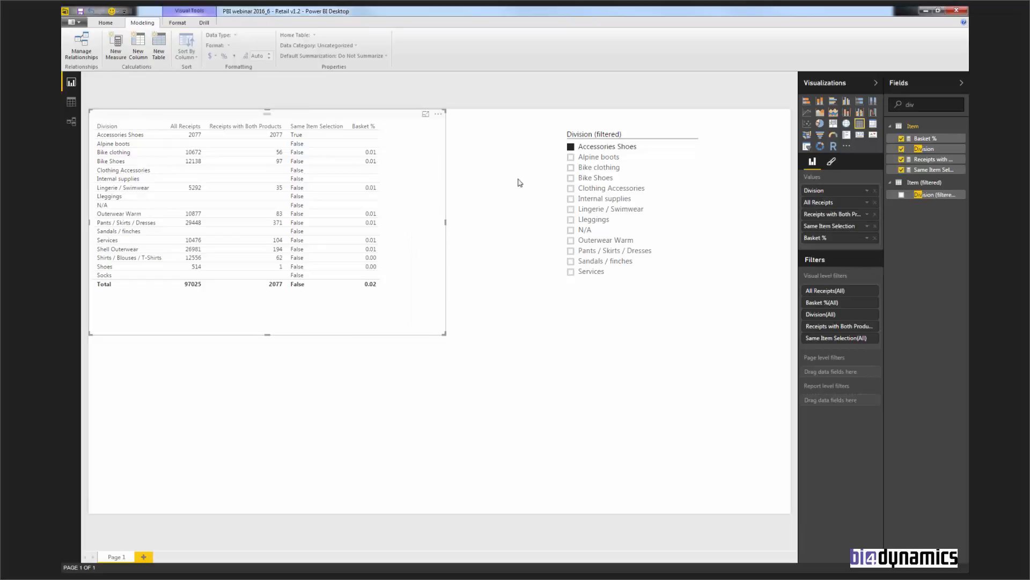
left_click(572, 169)
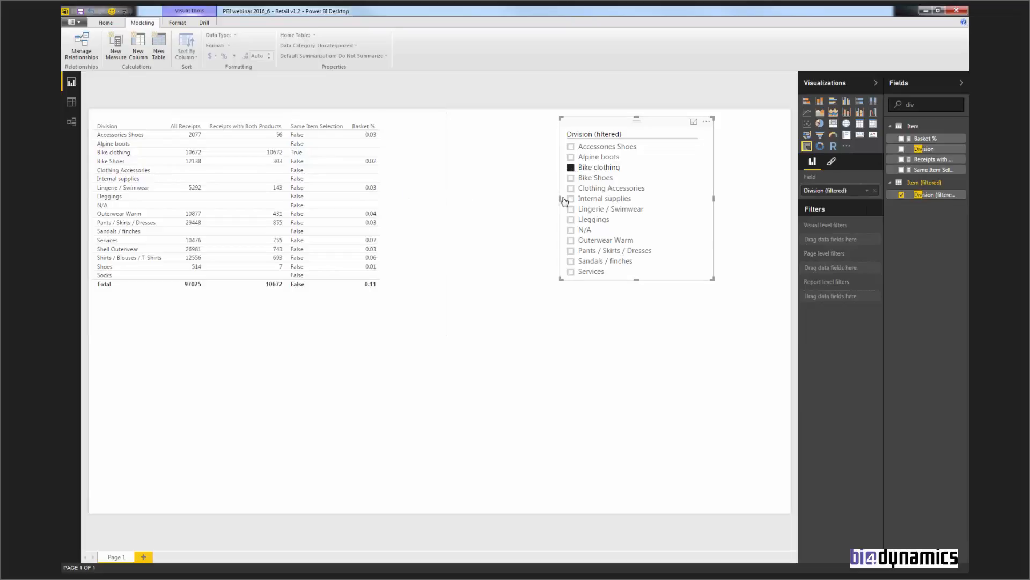
left_click(571, 179)
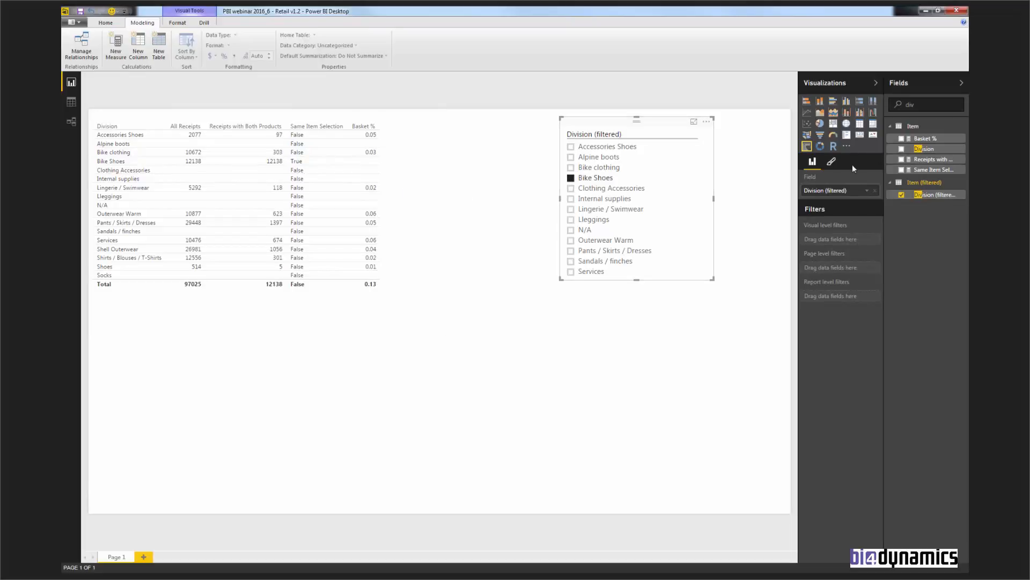
Format the Basket % measure as a percentage with one decimal place.
left_click(925, 138)
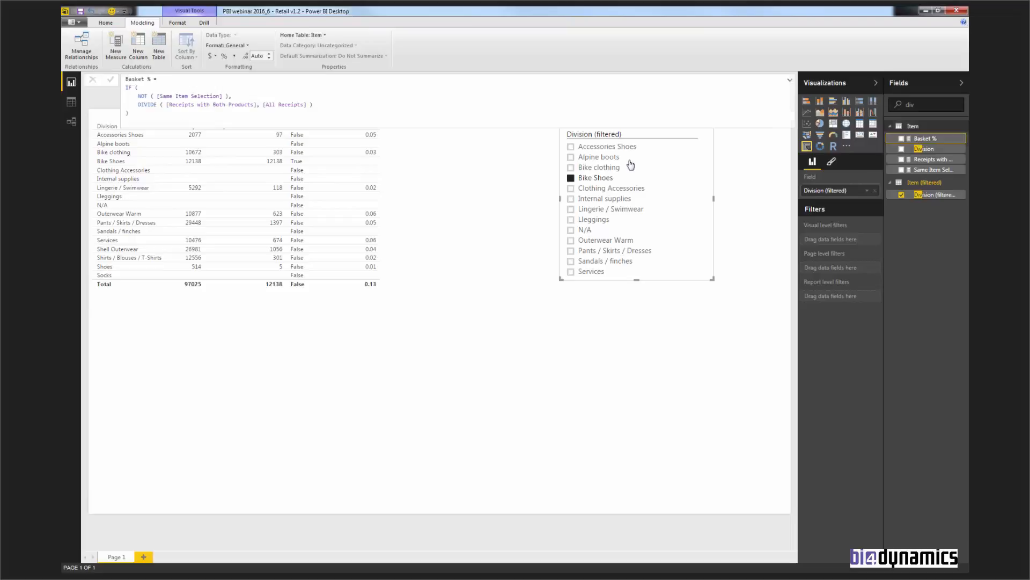
left_click(224, 56)
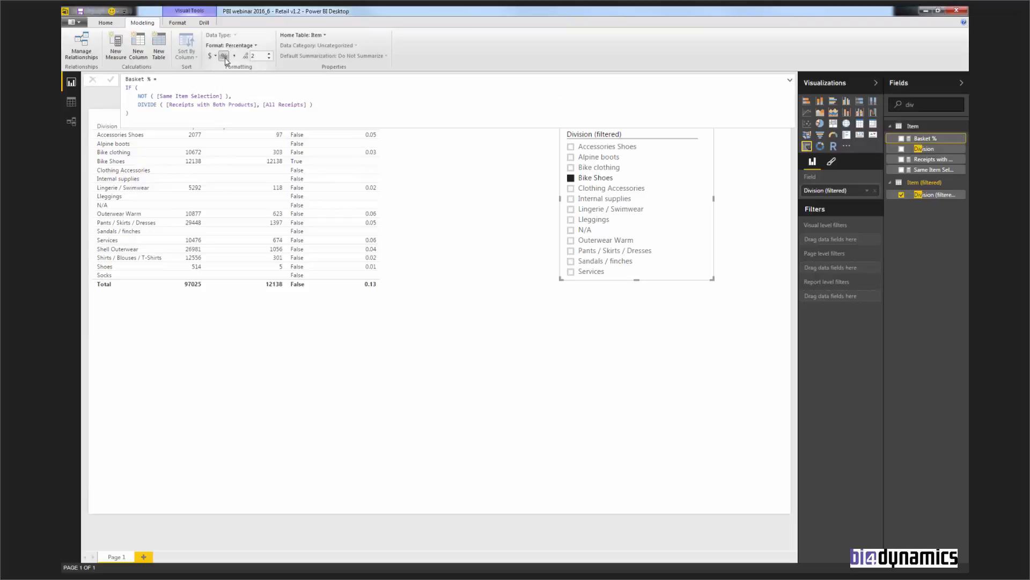
left_click(269, 61)
left_click(465, 333)
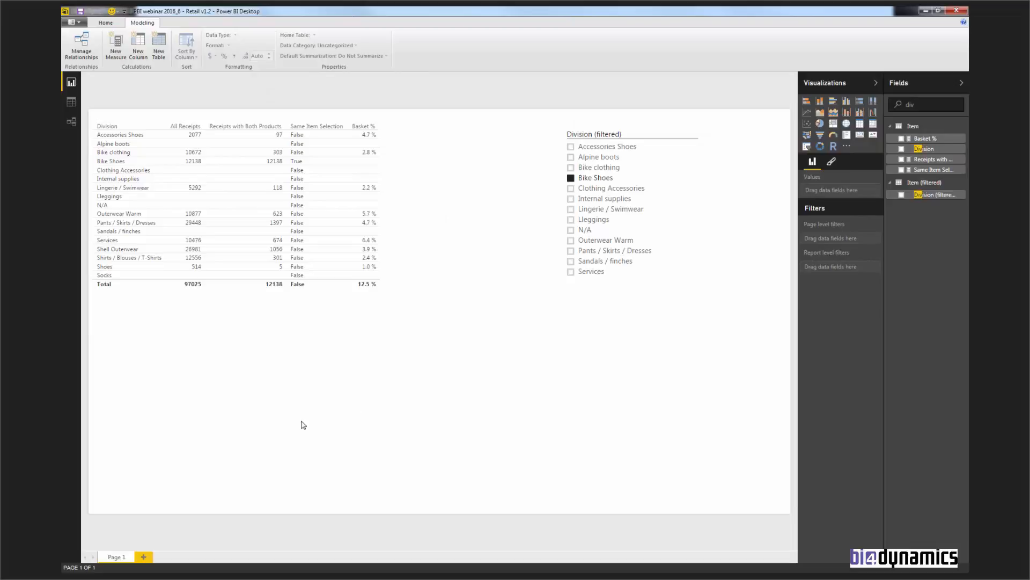
Duplicate Page 1, switch to the presentation to view the Basket Analysis slide, and return to the Power BI report.
right_click(120, 560)
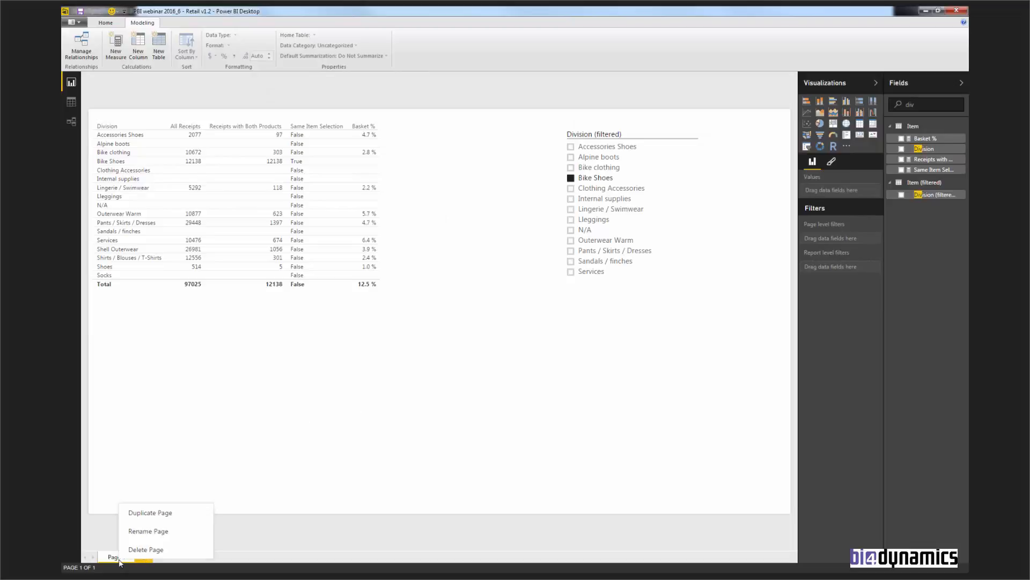
left_click(142, 520)
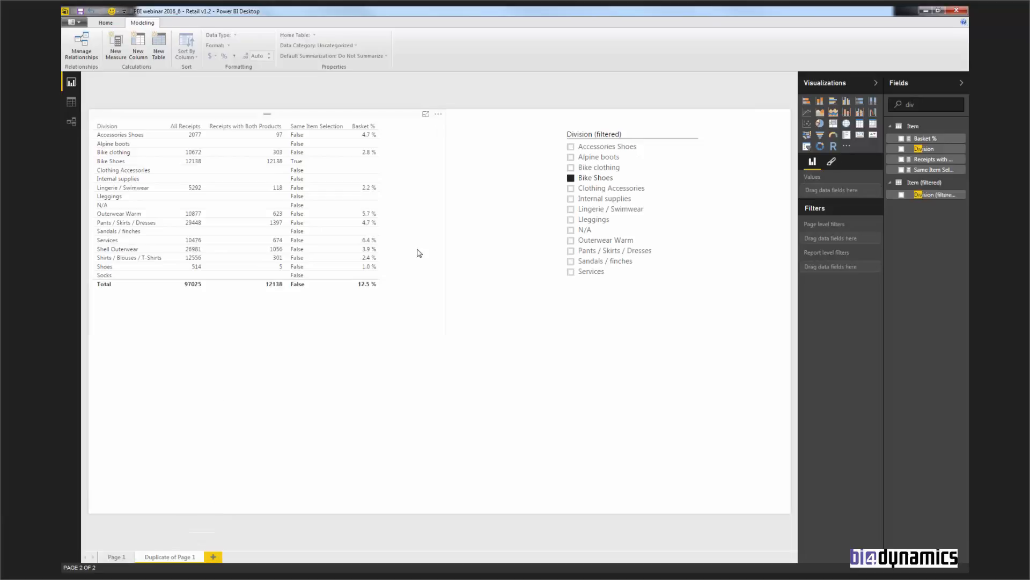
left_click(431, 193)
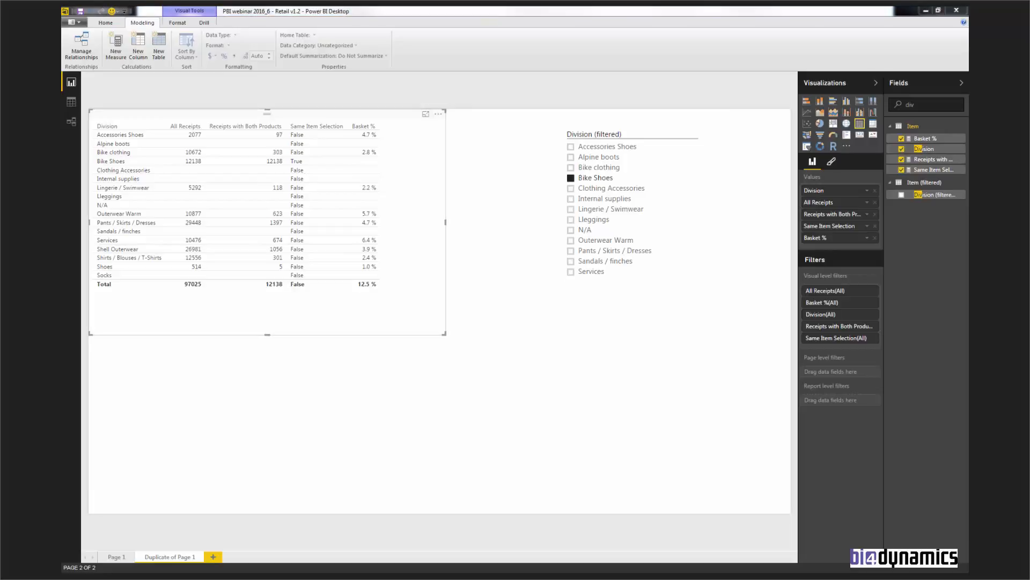
key("alt+Tab")
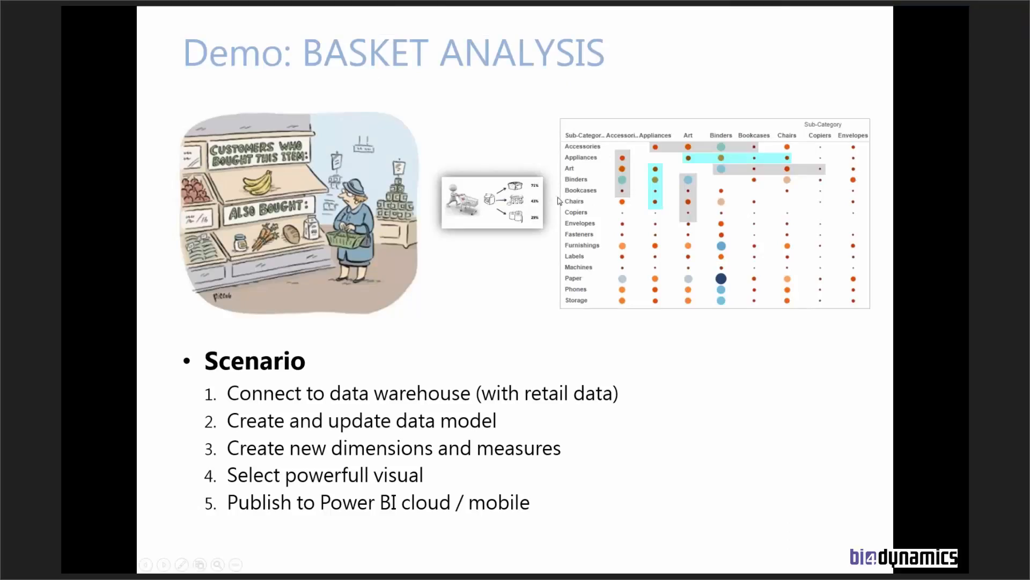
key("alt+Tab")
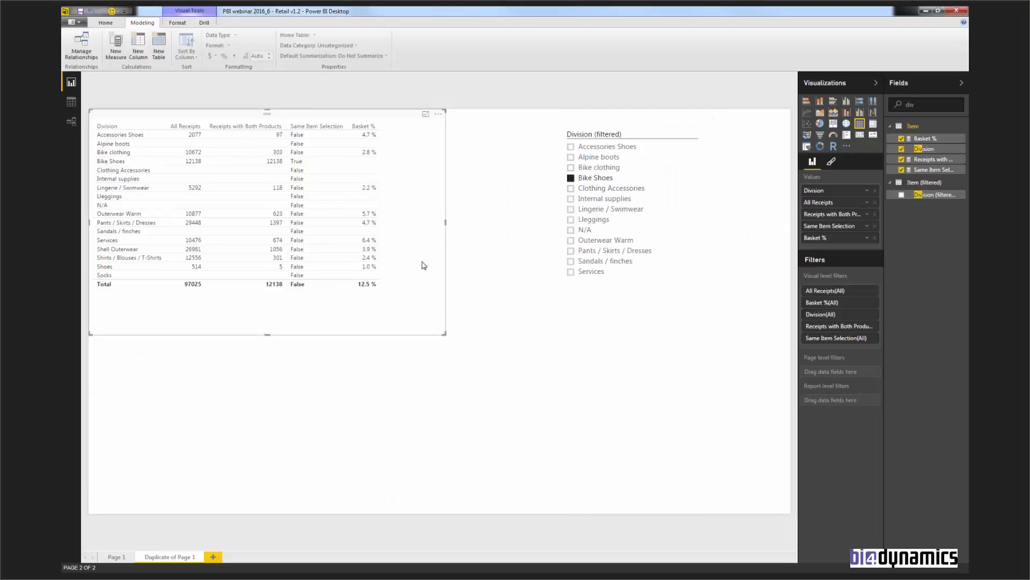
Remove Same Item Selection, Receipts with Both Products and All Receipts from the table visual on the duplicated page.
left_click(875, 226)
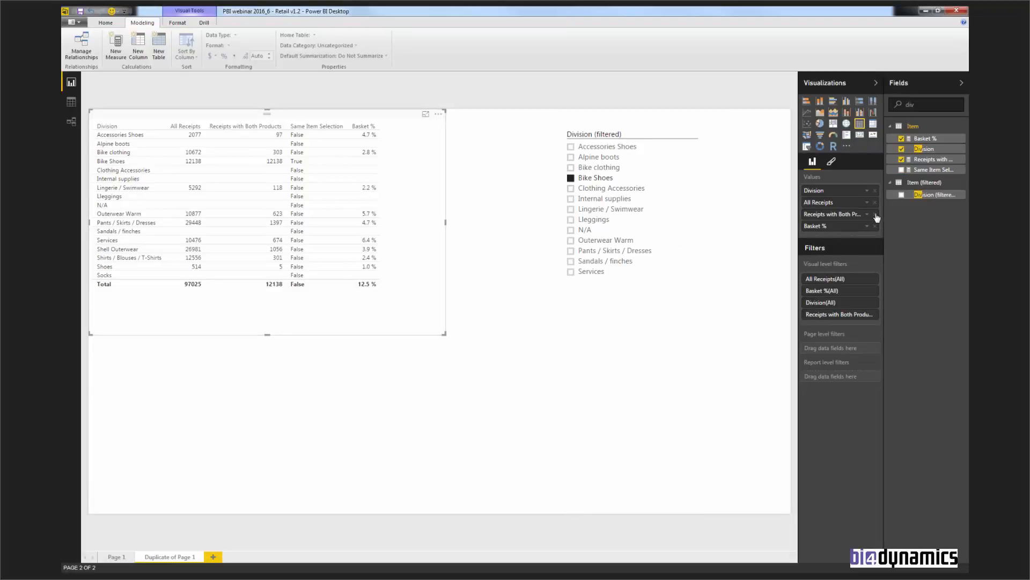
left_click(874, 214)
left_click(875, 201)
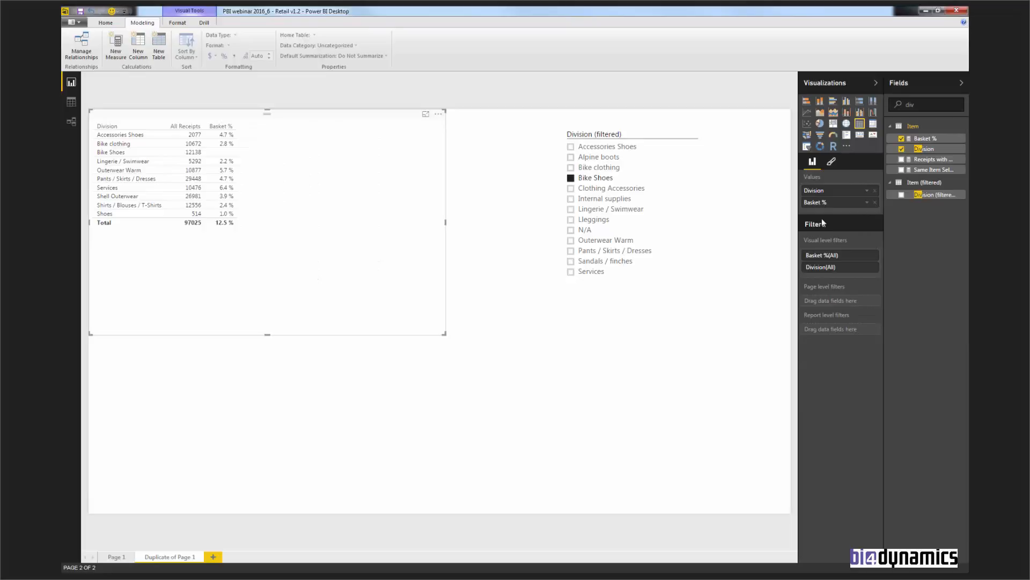
Convert the table to a matrix with Division (filtered) as its columns and enlarge the visual.
left_click(872, 125)
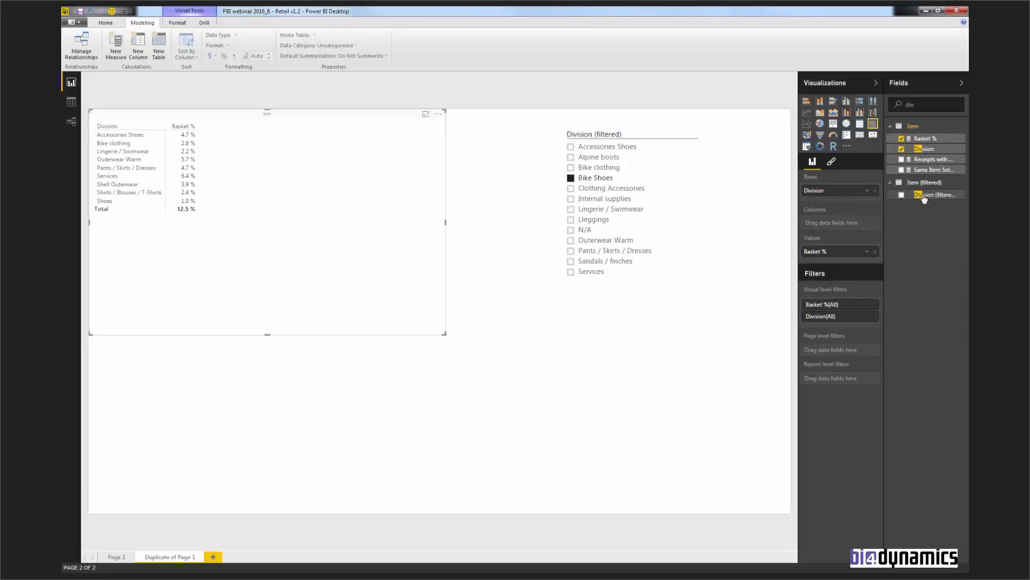
left_click_drag(924, 198, 840, 223)
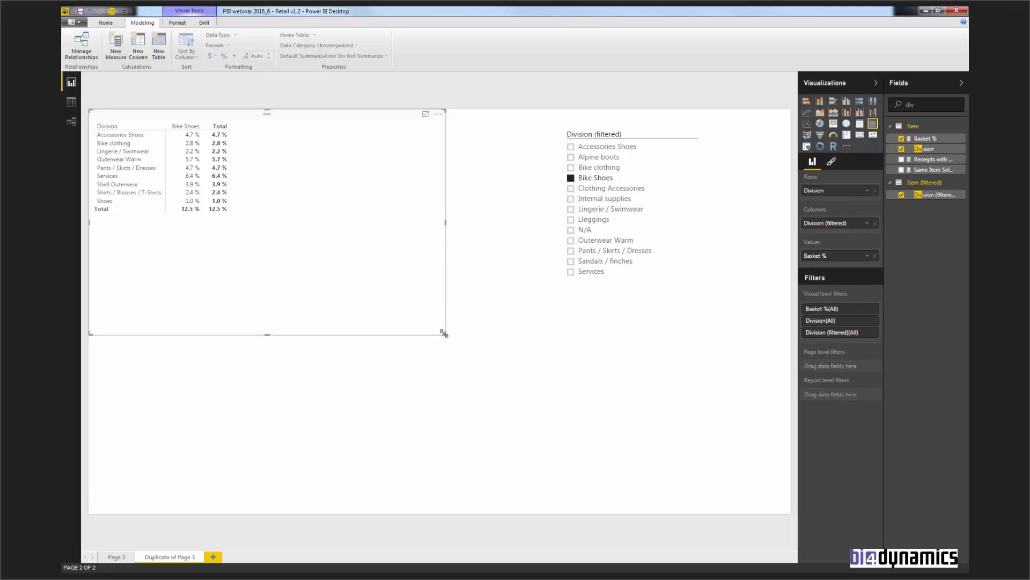
left_click_drag(443, 333, 502, 411)
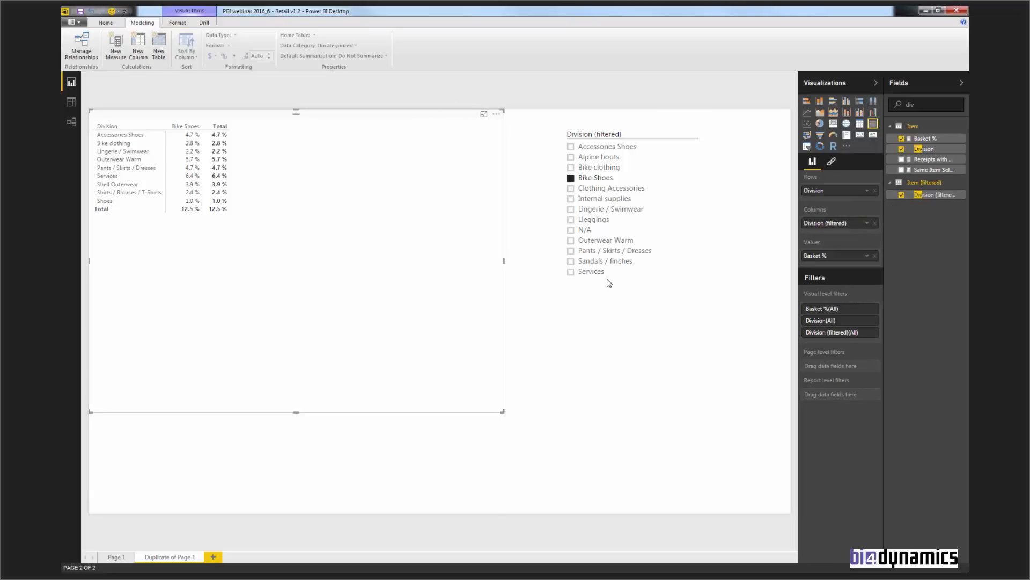
Clear the Bike Shoes selection in the Division (filtered) slicer and move the slicer lower on the page.
left_click(570, 178)
left_click_drag(619, 135, 651, 307)
Widen the matrix until every division column and the Total fit, and reduce its height to end above the slicer.
left_click(494, 270)
left_click(505, 262)
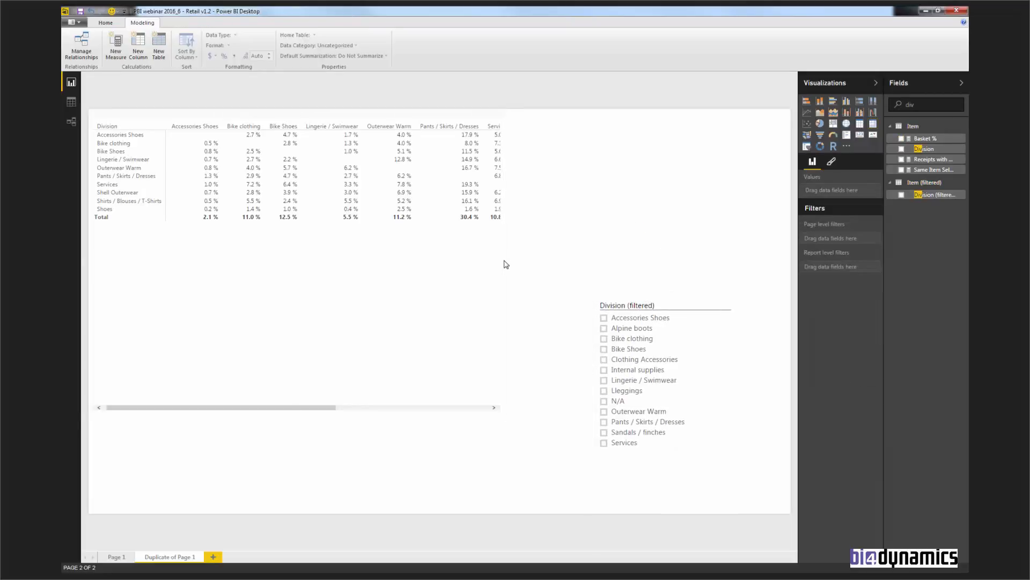
left_click(490, 265)
left_click_drag(503, 259, 616, 276)
left_click_drag(352, 410, 352, 282)
left_click_drag(616, 197, 743, 214)
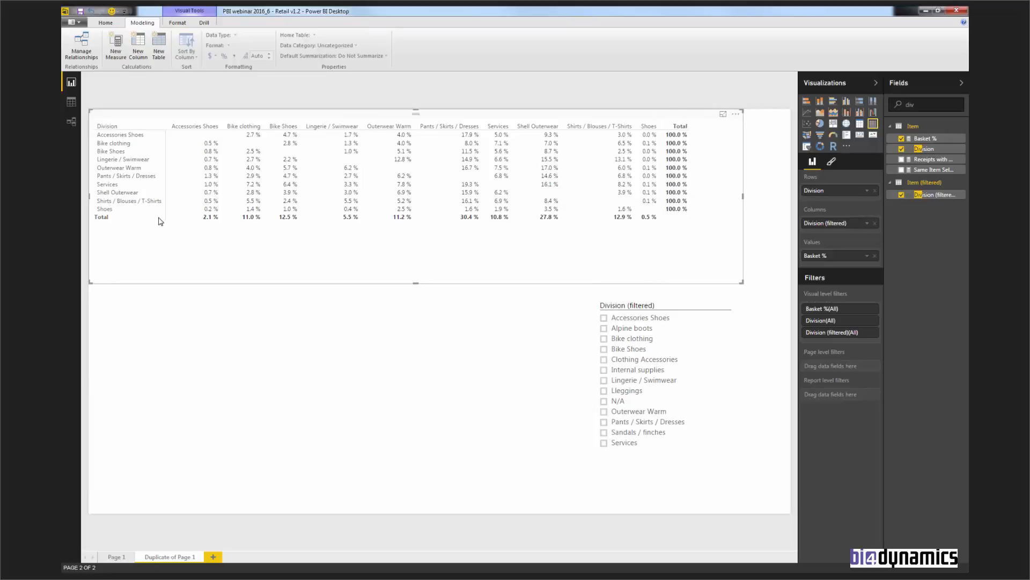
Duplicate the matrix page and convert the matrix on the copy to a table.
right_click(171, 555)
left_click(197, 510)
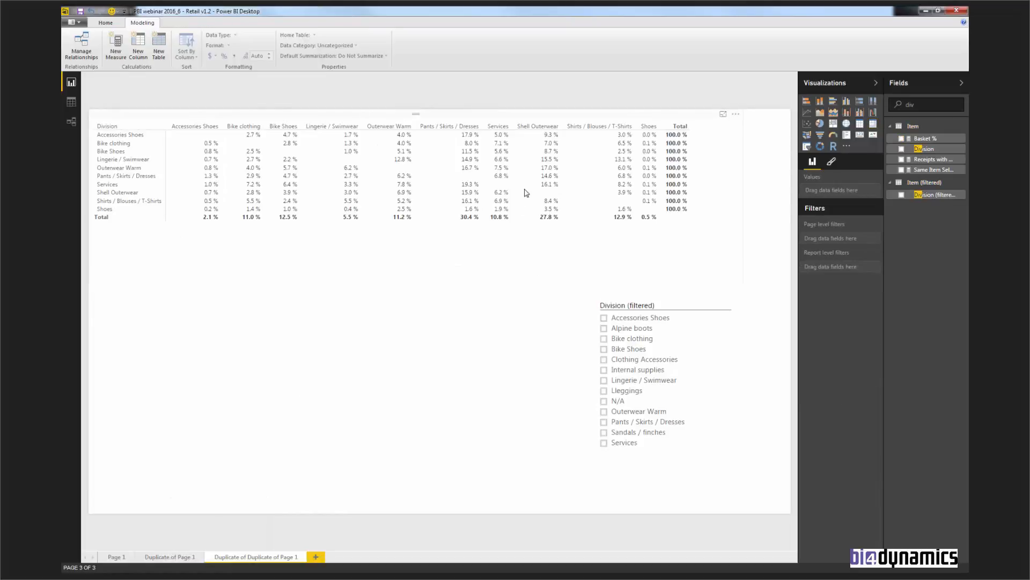
left_click(500, 152)
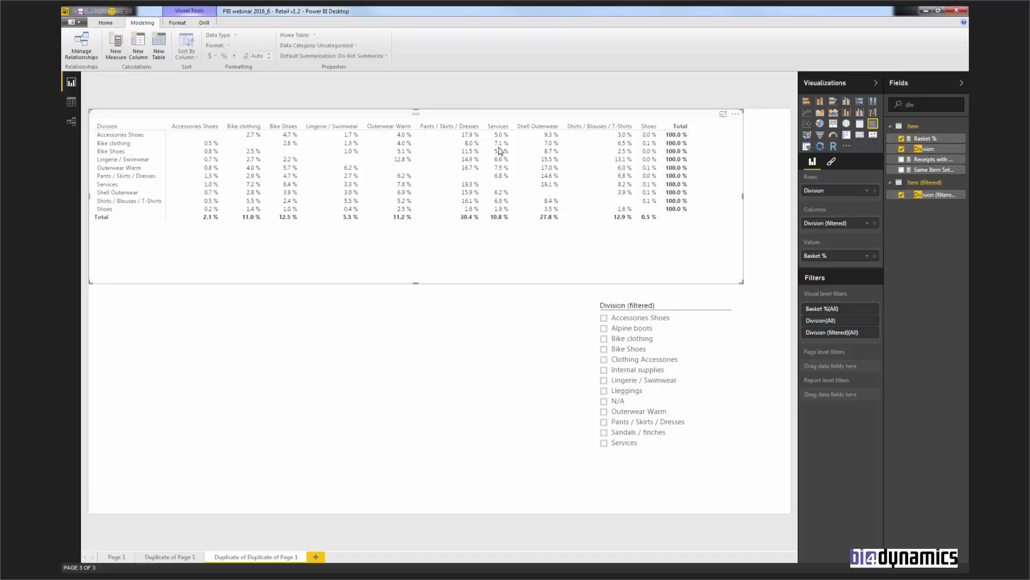
right_click(813, 259)
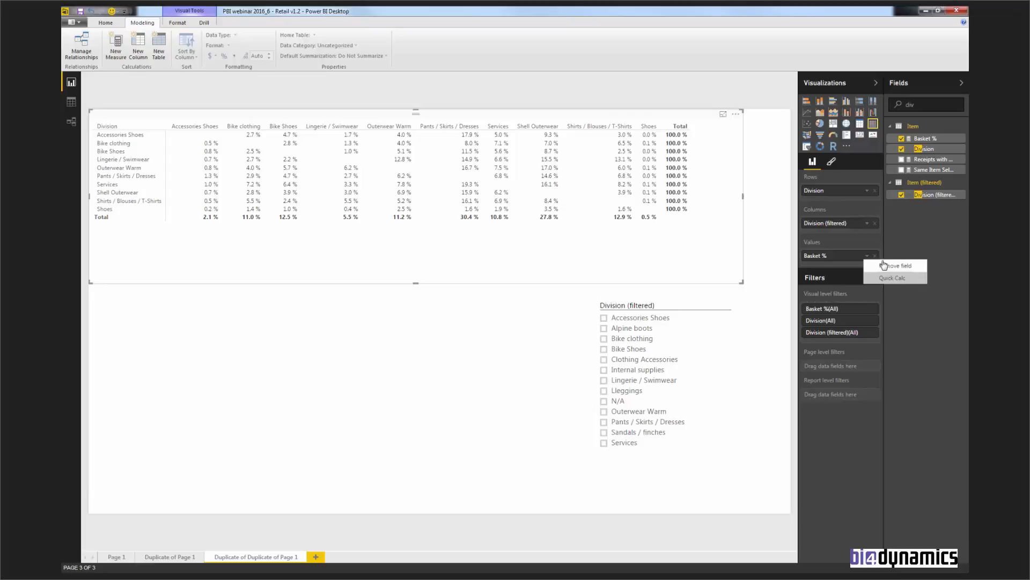
left_click(859, 124)
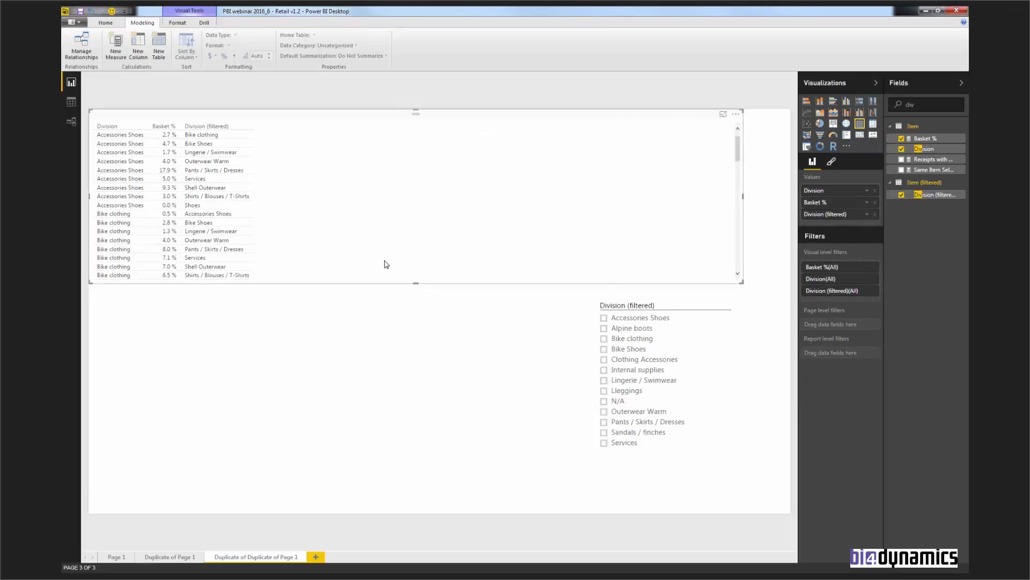
Reorder the table columns to Division, Division (filtered), Basket %, and make the visual taller to show more rows.
left_click_drag(815, 199, 813, 219)
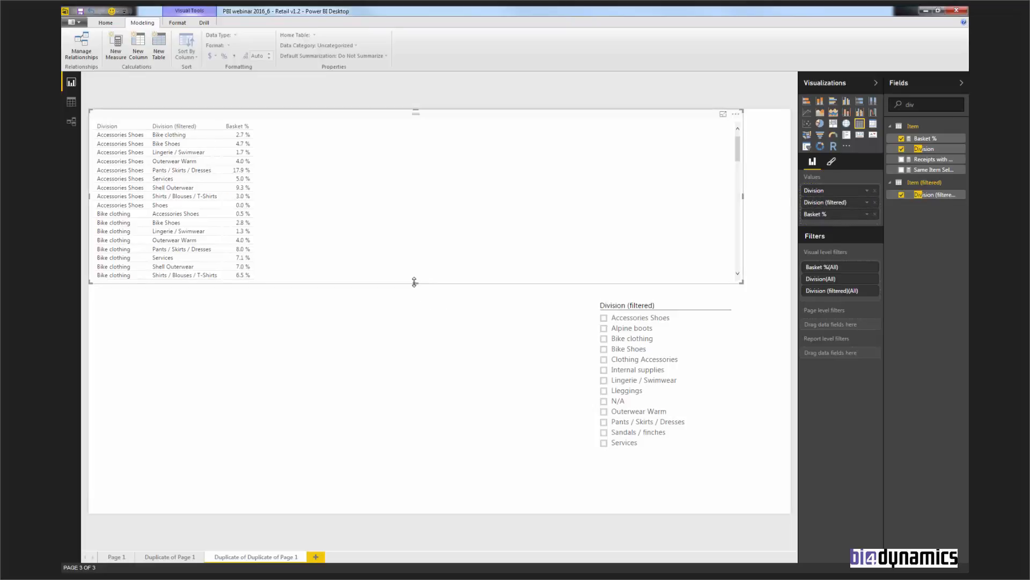
left_click_drag(415, 282, 416, 450)
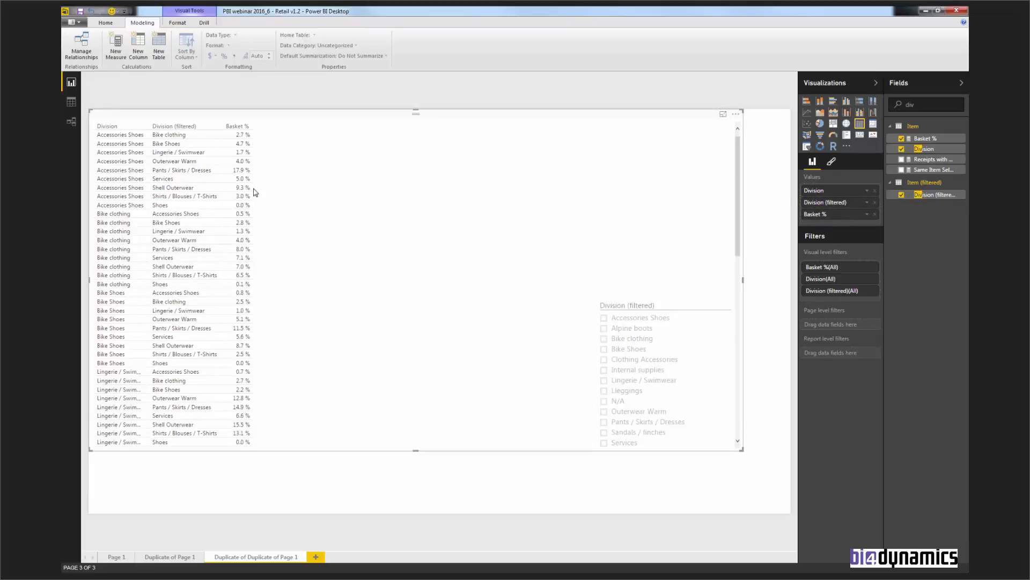
Apply diverging conditional formatting to Basket % with red as the minimum colour, keeping the white centre and teal maximum.
left_click(866, 214)
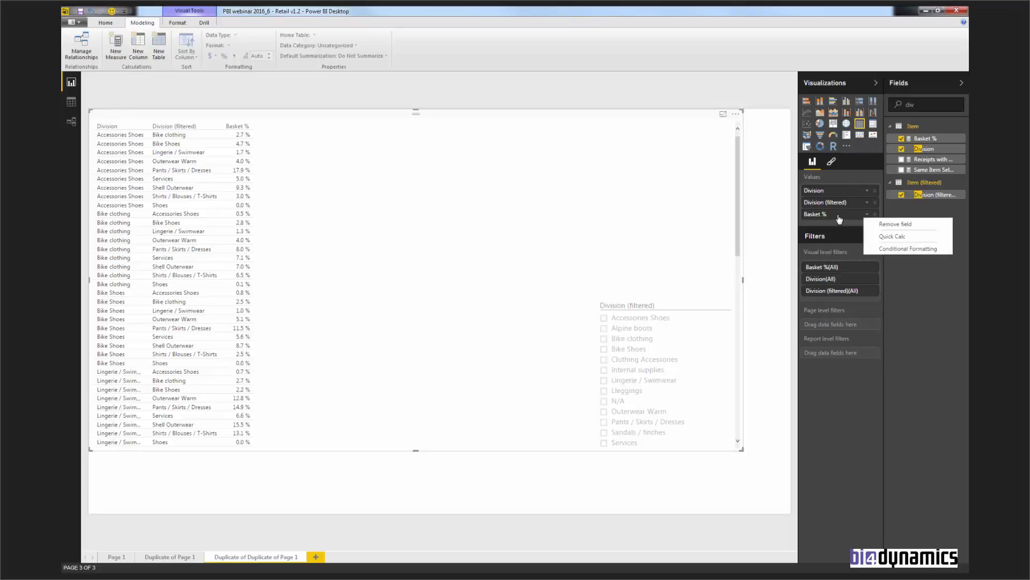
left_click(875, 250)
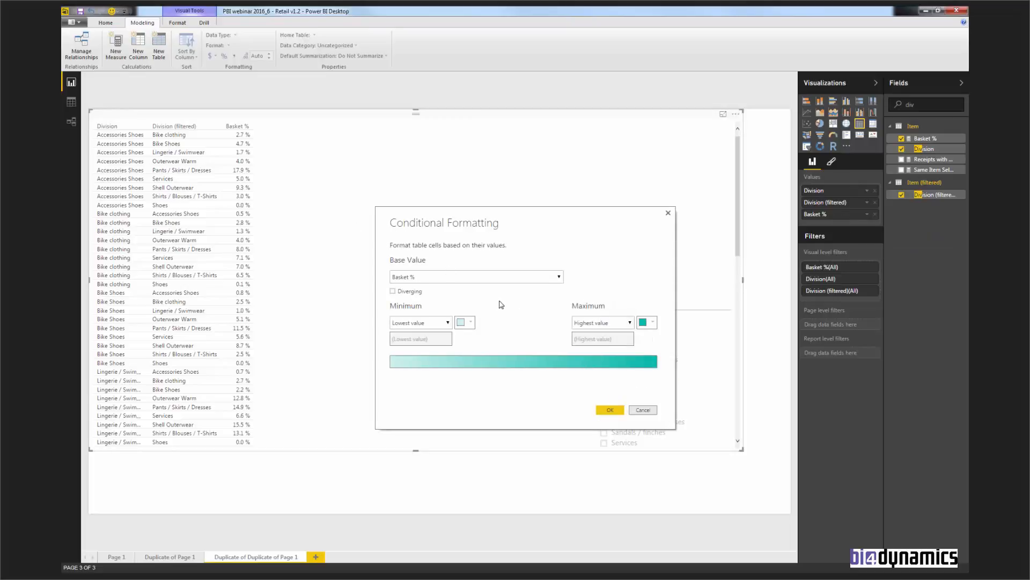
left_click(414, 293)
left_click(470, 323)
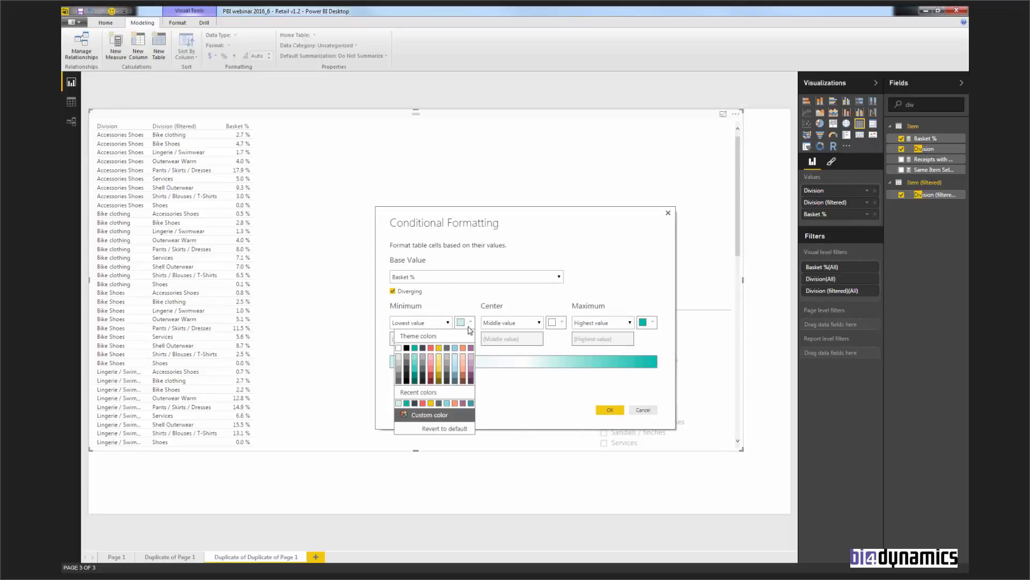
left_click(431, 348)
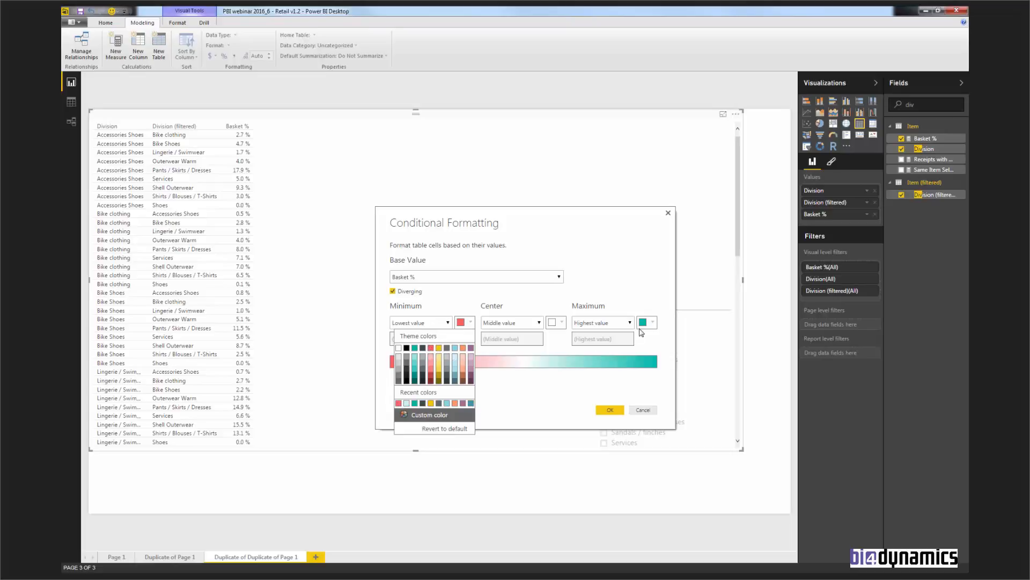
left_click(610, 411)
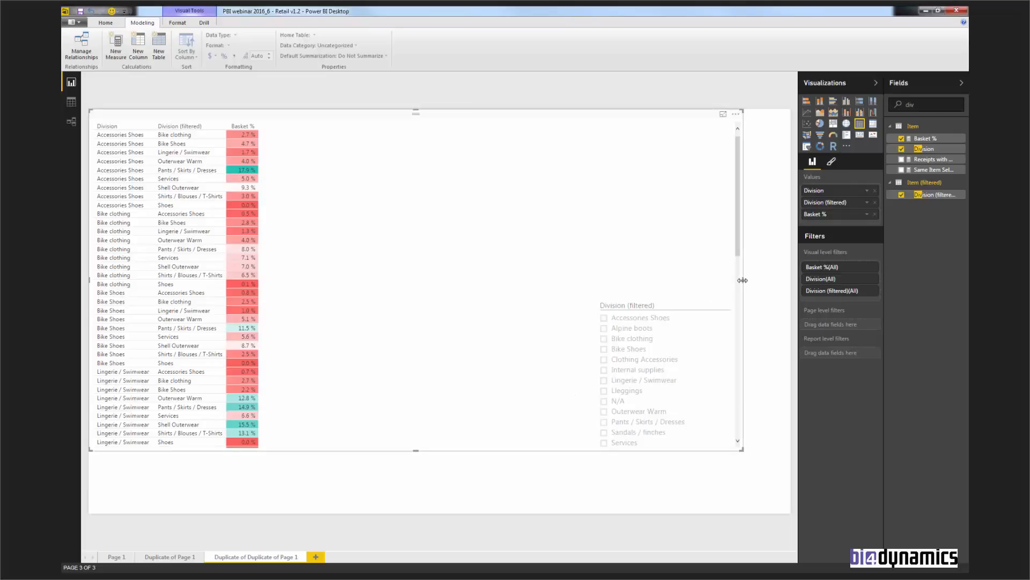
Narrow the table, place the Division (filtered) slicer beside it, and return to the report after viewing the Basket Analysis slide.
left_click_drag(742, 280, 627, 197)
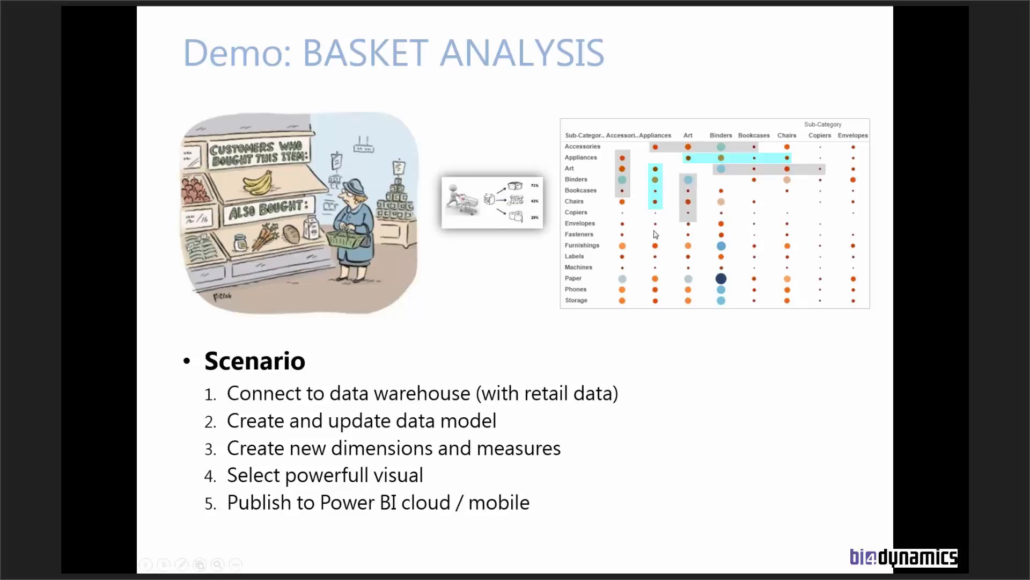
key("alt+Tab")
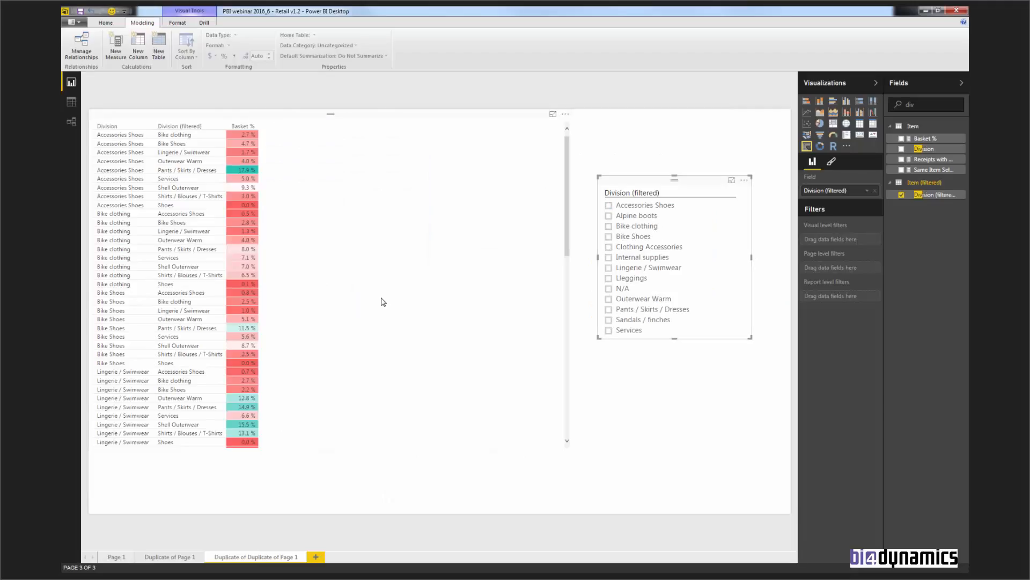